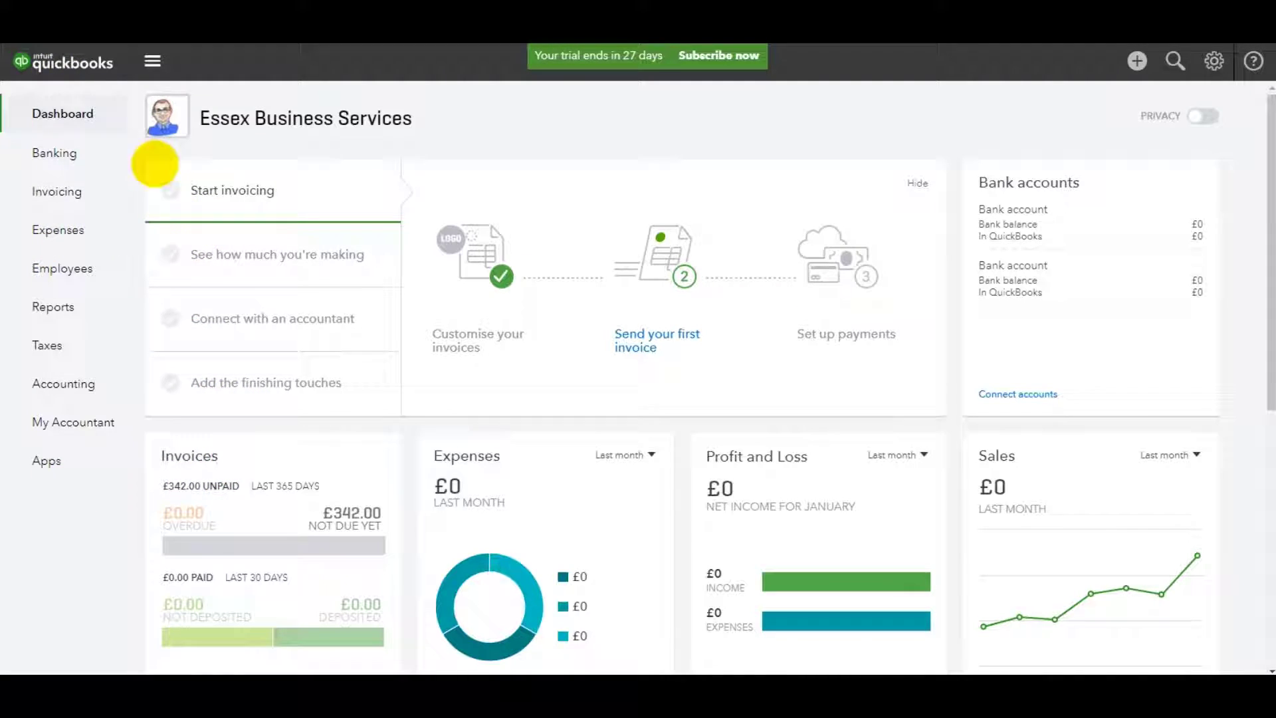
# Step: Go from Invoicing > Customers to the Expenses area and open its empty Suppliers tab
pyautogui.click(86, 193)
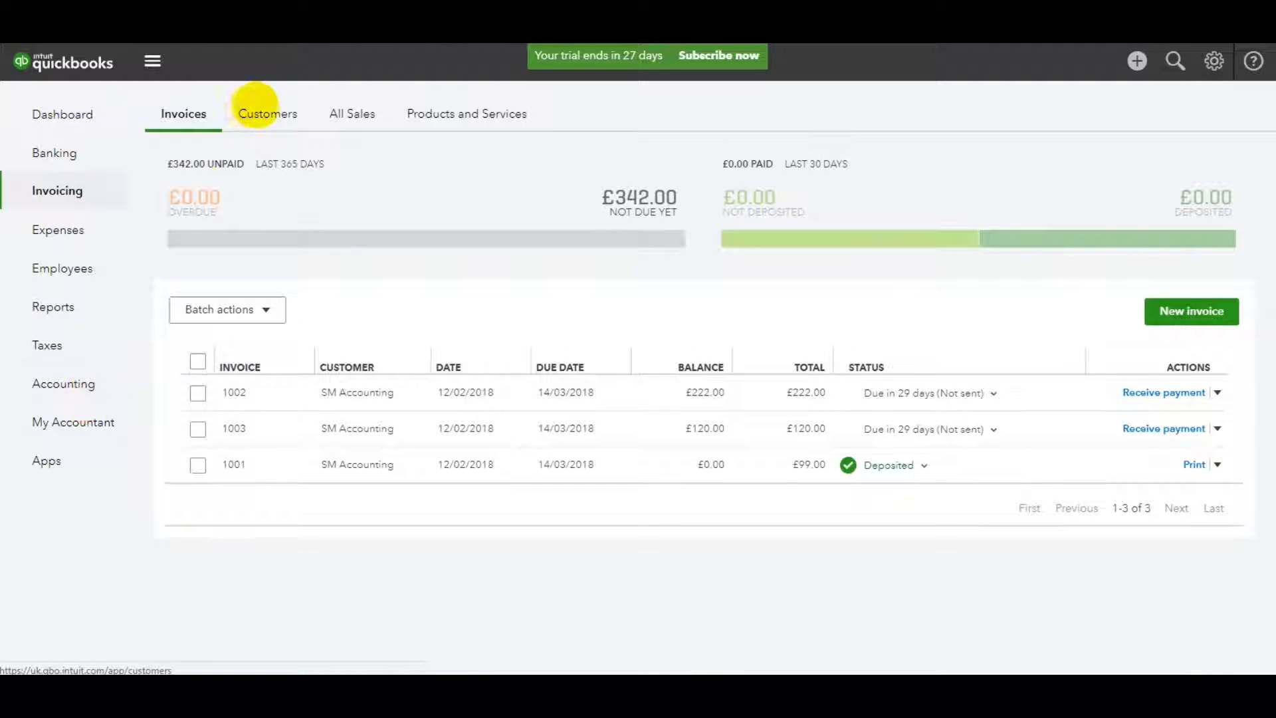
pyautogui.click(261, 108)
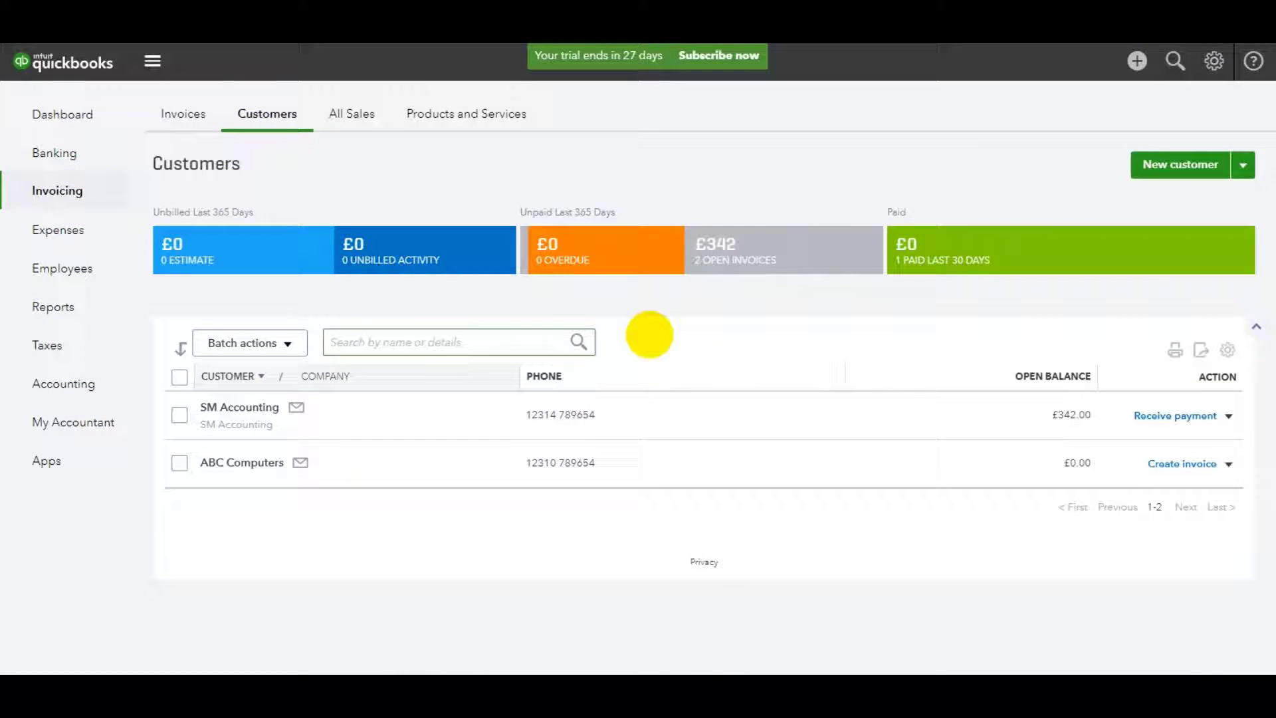
pyautogui.click(58, 229)
pyautogui.click(299, 119)
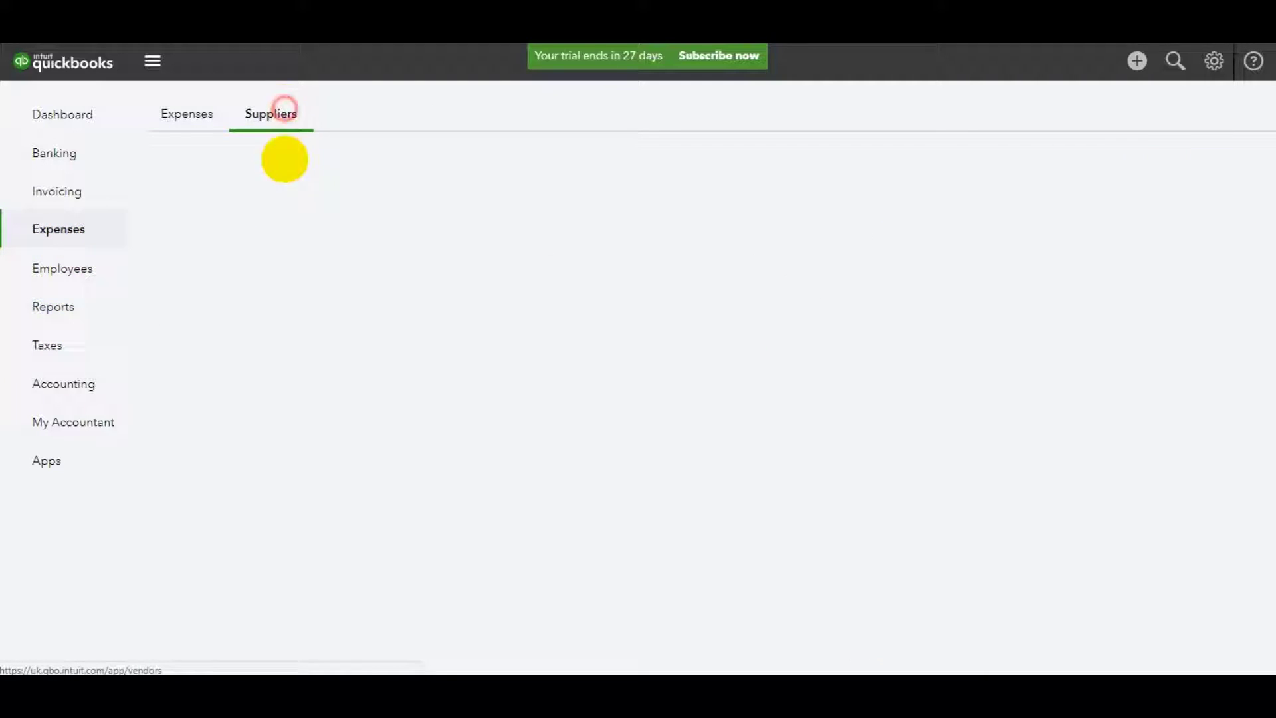
# Step: Switch back and forth between the Expenses and Suppliers tabs, ending on Suppliers
pyautogui.click(202, 121)
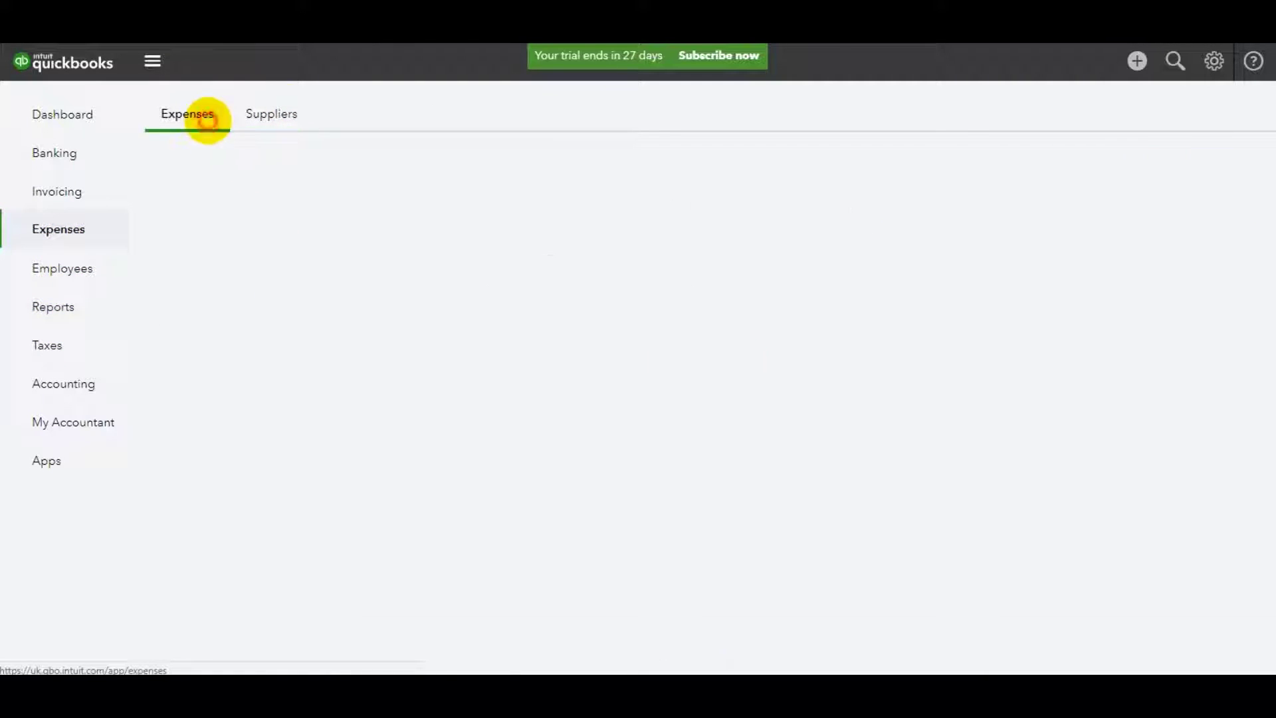
pyautogui.click(283, 114)
pyautogui.click(200, 125)
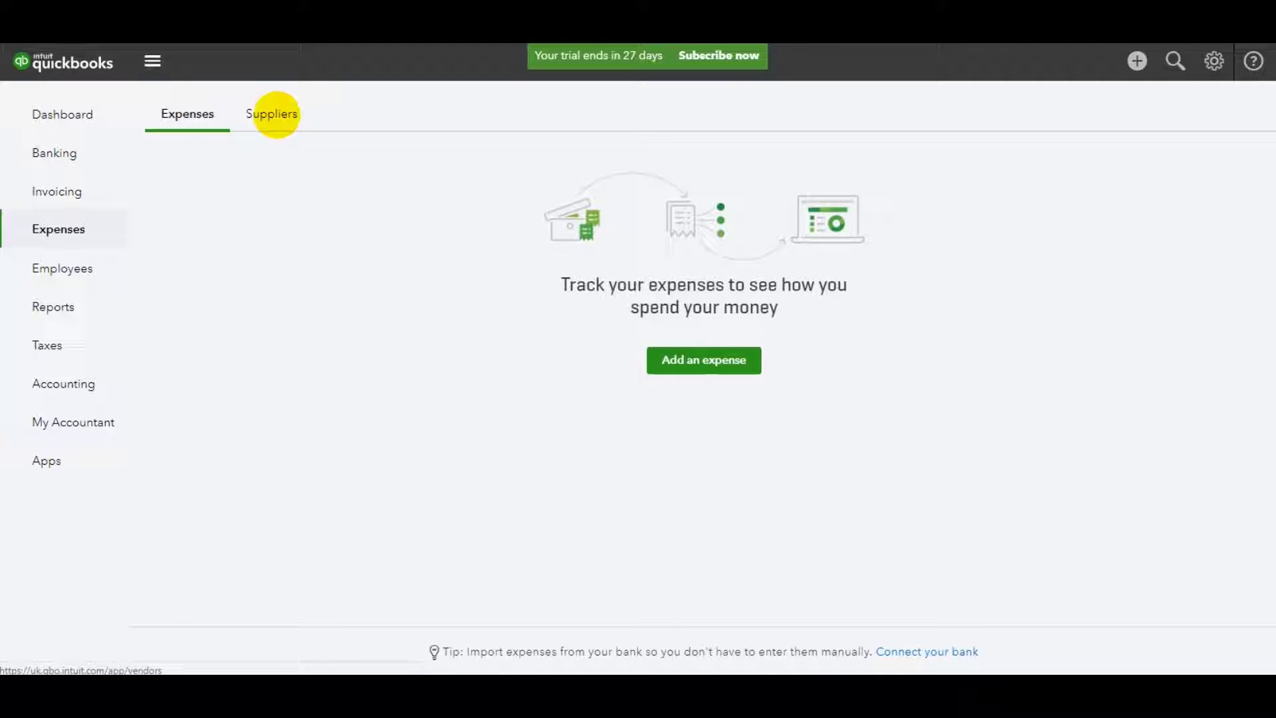
pyautogui.click(274, 115)
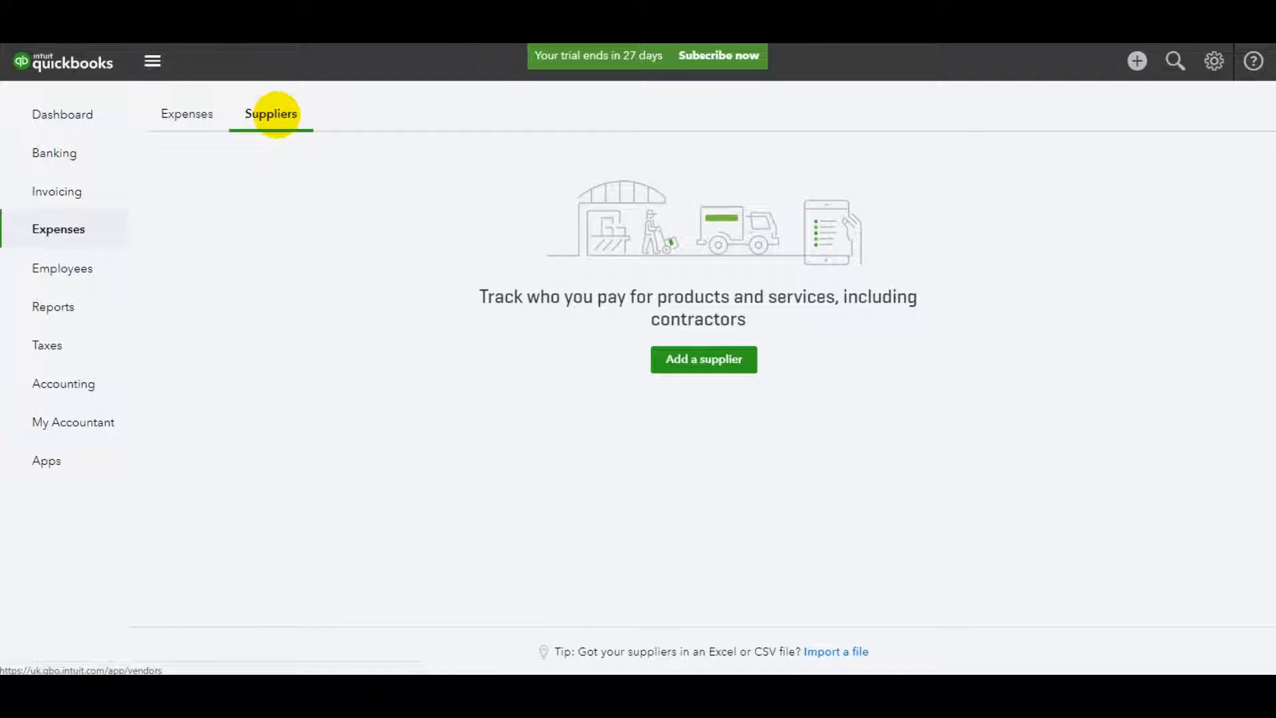
pyautogui.click(190, 111)
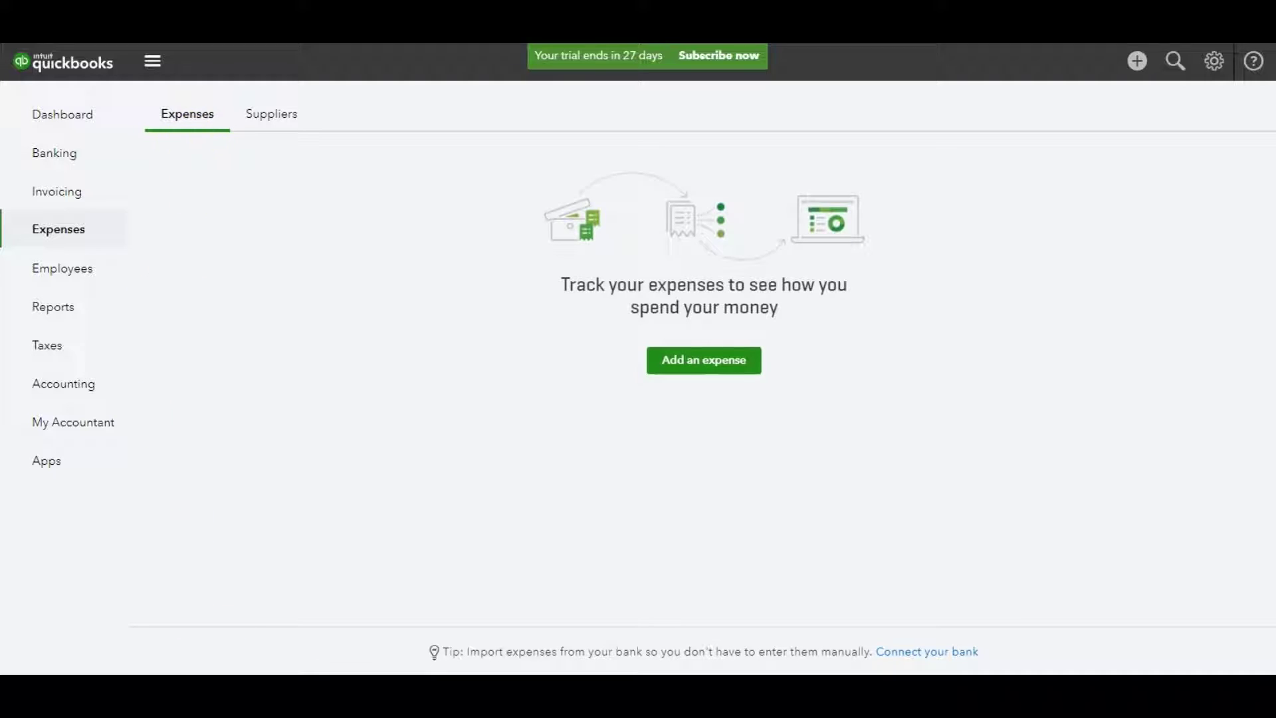
pyautogui.click(269, 114)
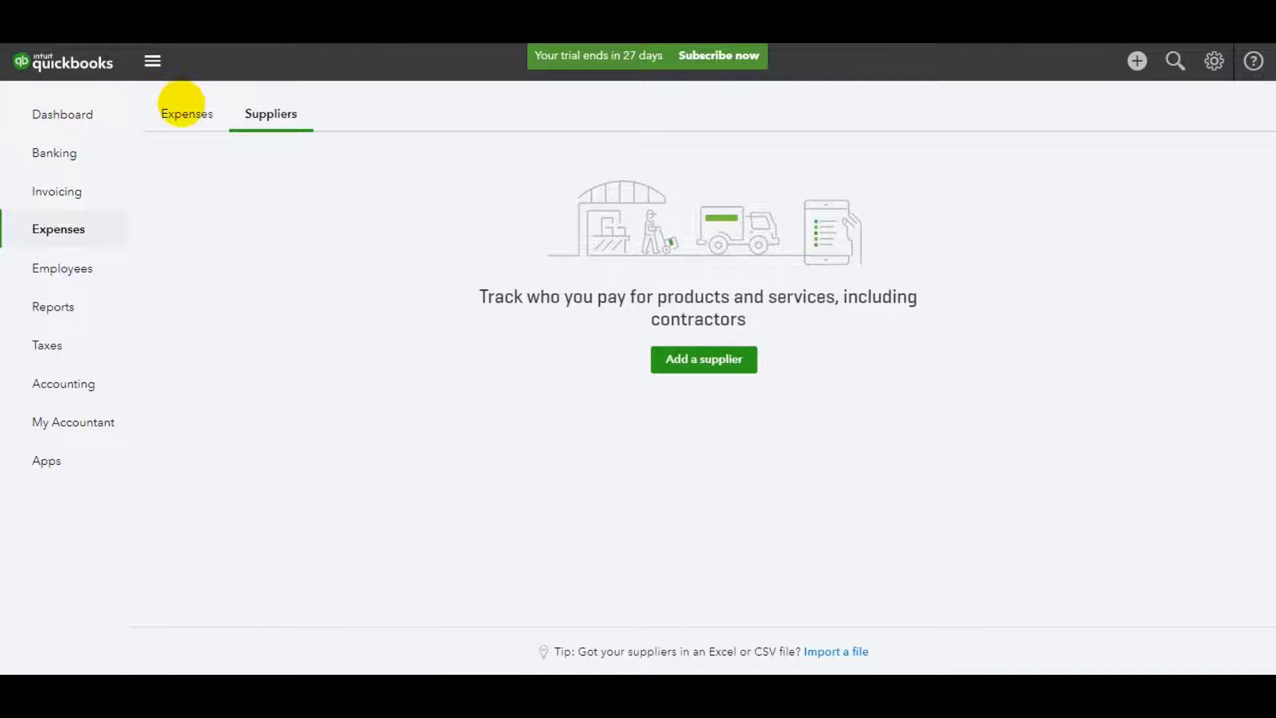
pyautogui.click(181, 105)
pyautogui.click(285, 110)
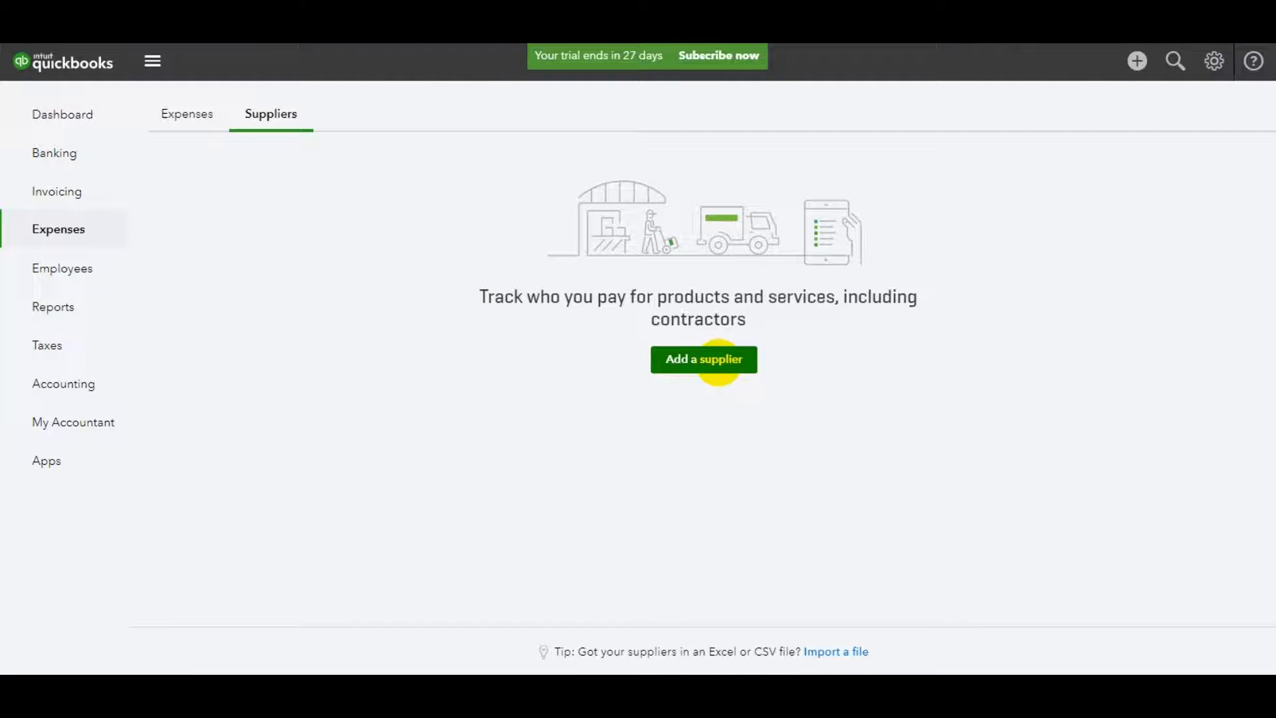
# Step: Open a new supplier form and paste '123 Furniture & Supplies' as the company name
pyautogui.click(719, 363)
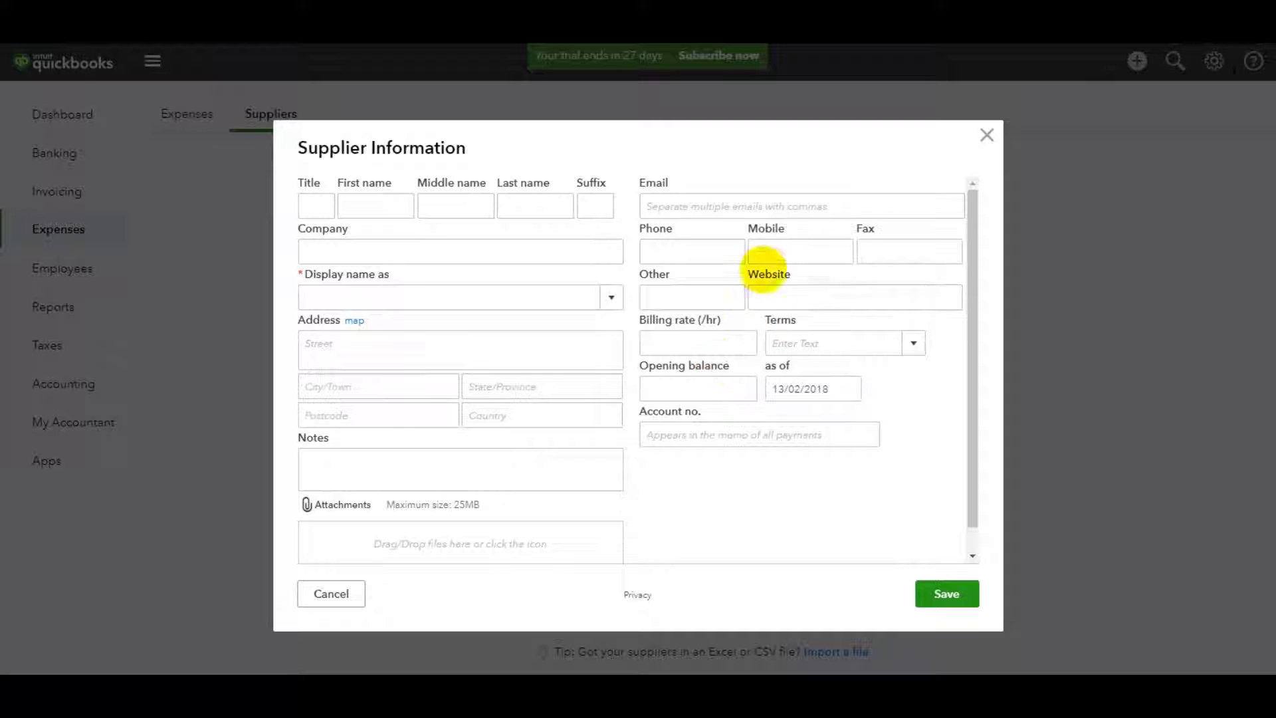
pyautogui.click(498, 250)
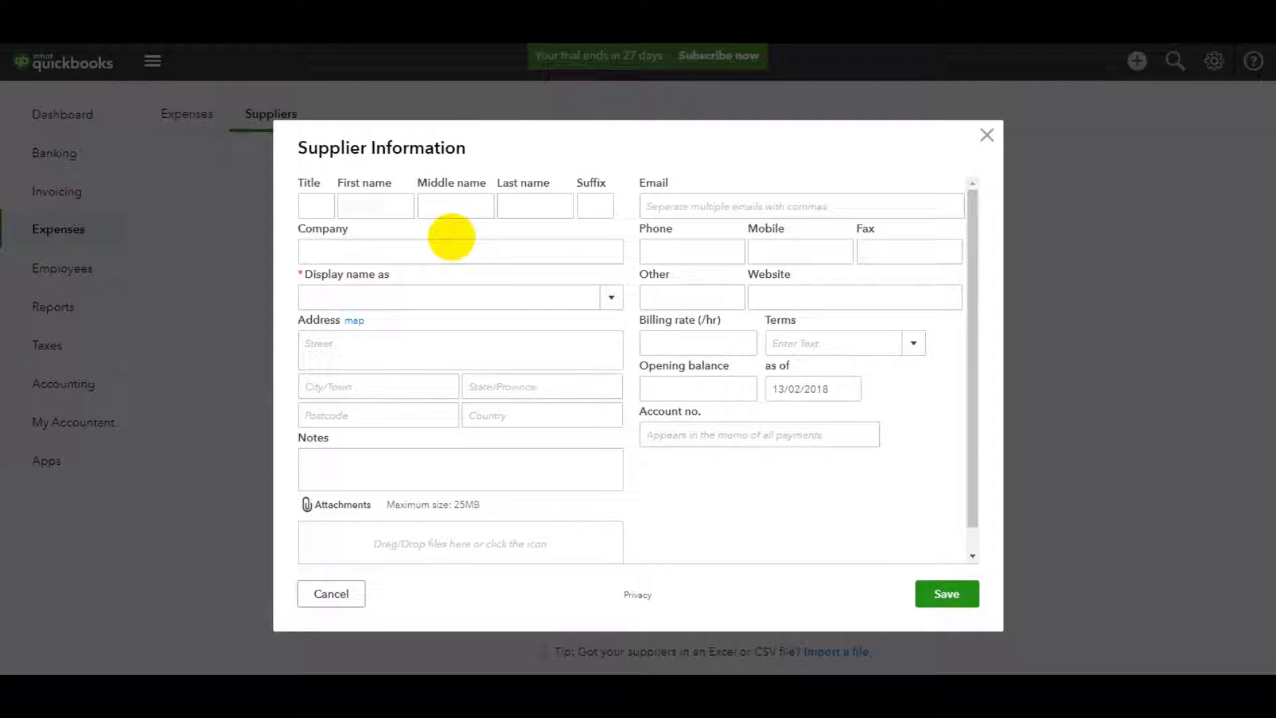
pyautogui.click(336, 298)
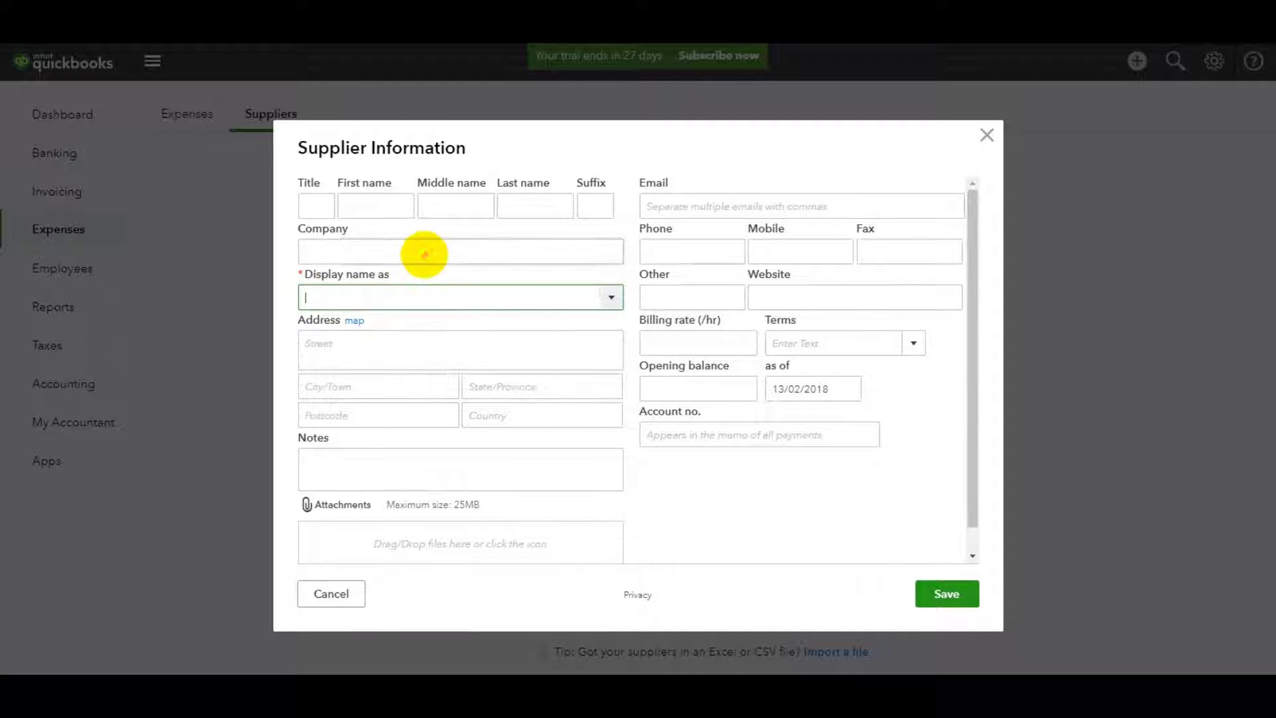
pyautogui.click(425, 253)
pyautogui.rightClick(353, 249)
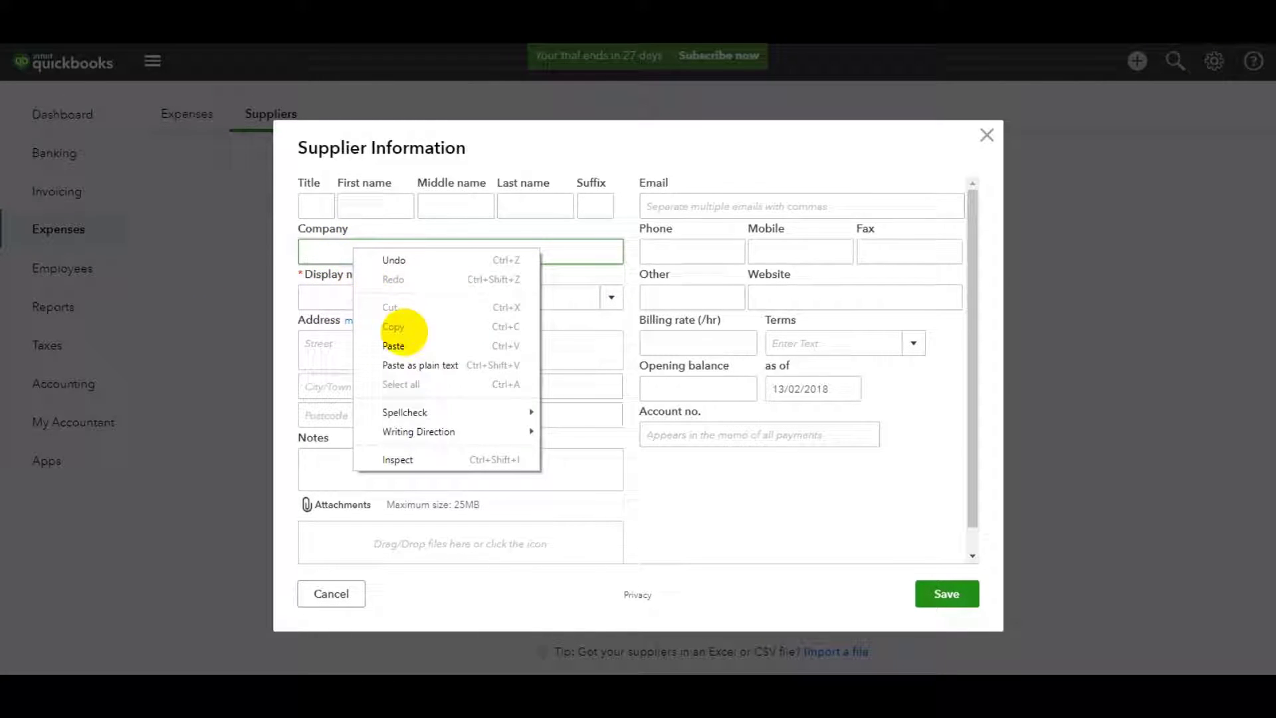
pyautogui.click(402, 343)
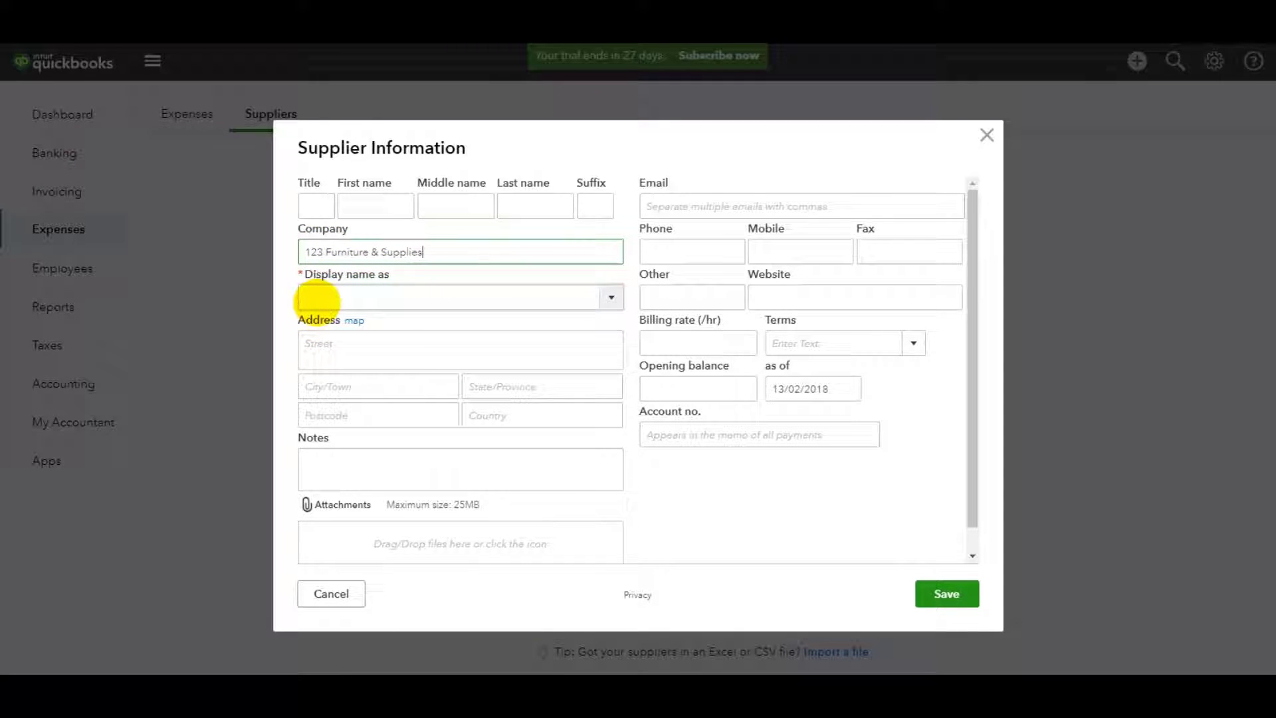
# Step: Set the display name to '123 Furniture & Supplies' by typing 123 and picking the suggestion
pyautogui.click(317, 300)
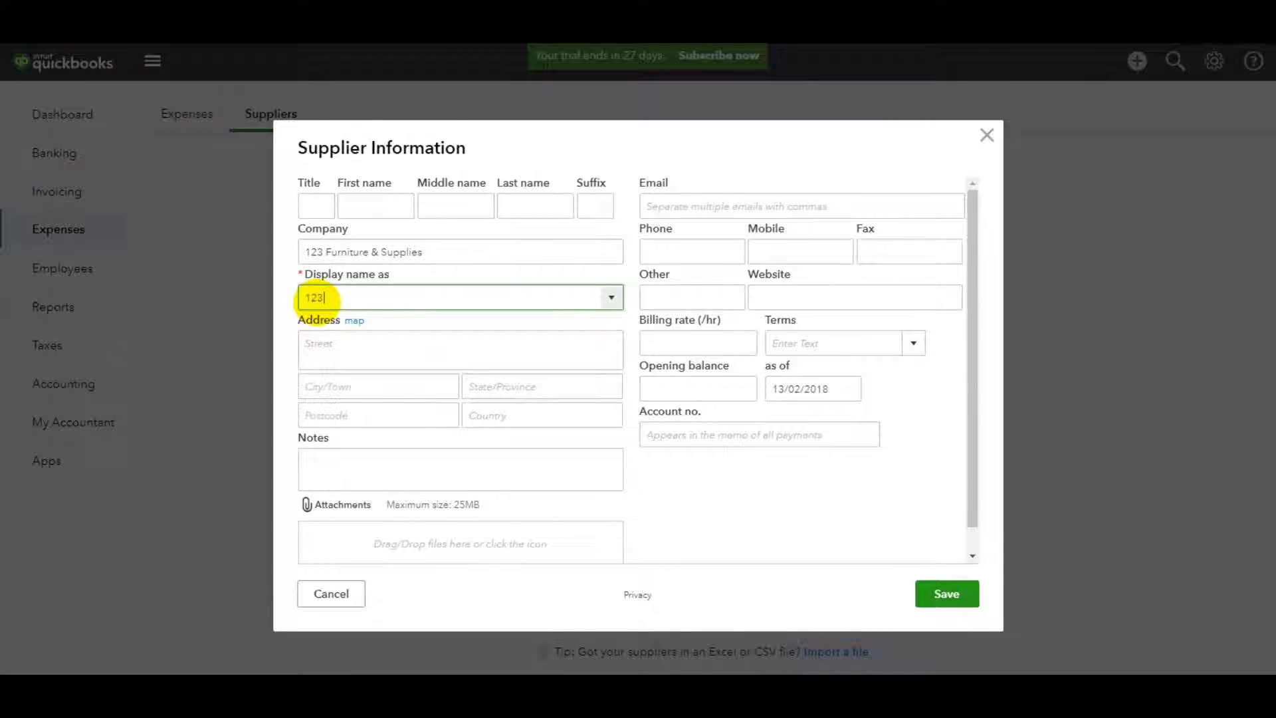
pyautogui.write('123')
pyautogui.click(319, 325)
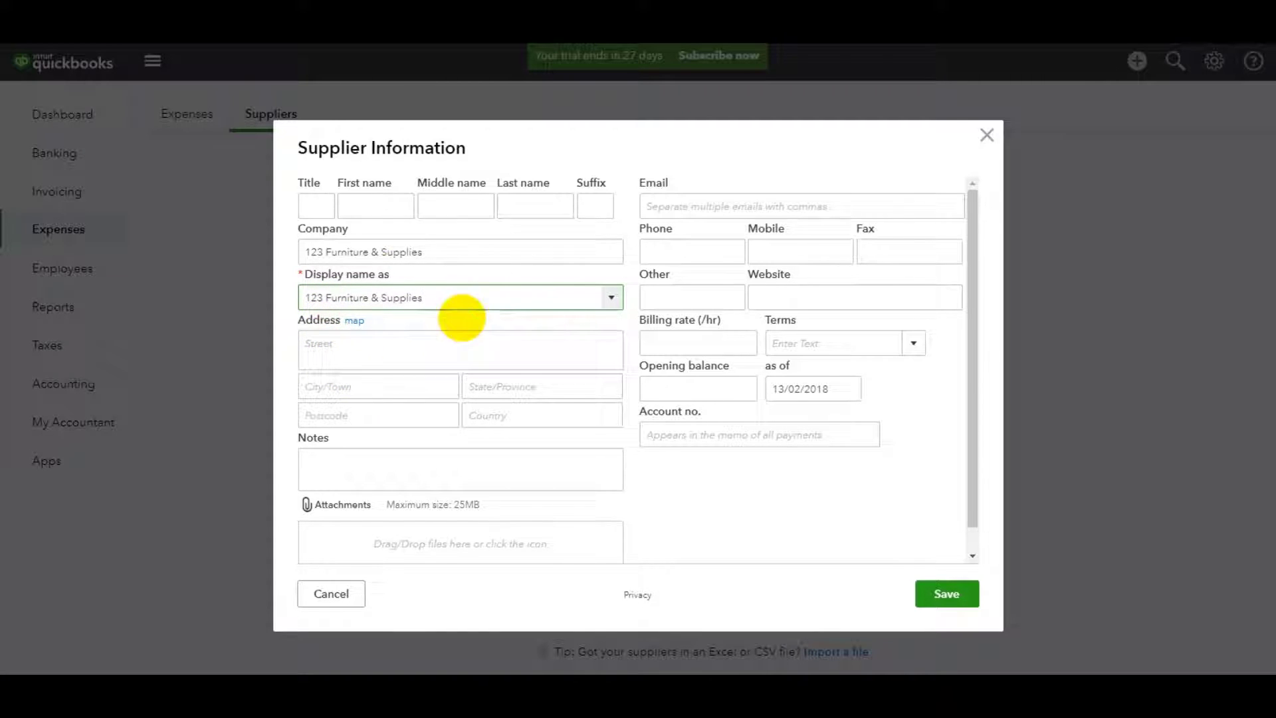
pyautogui.click(370, 208)
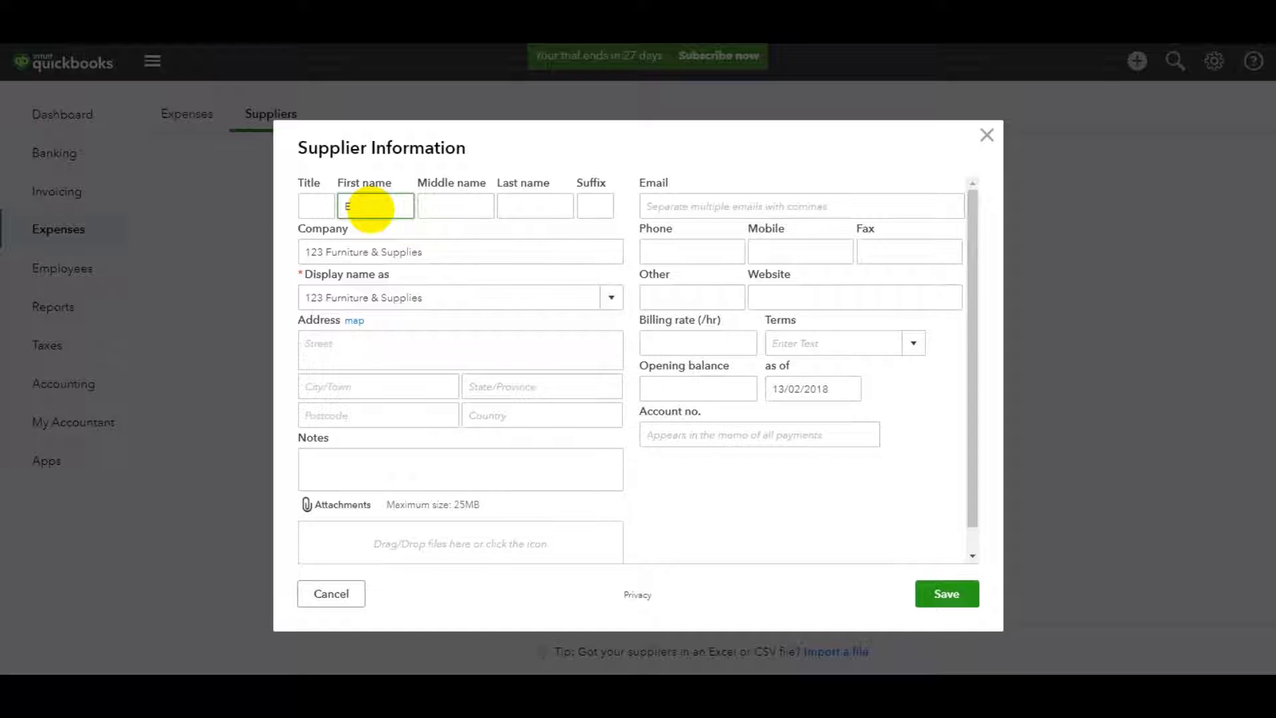
# Step: Fill in the contact's first and last name on the supplier form
pyautogui.press('Tab')
pyautogui.press('Tab')
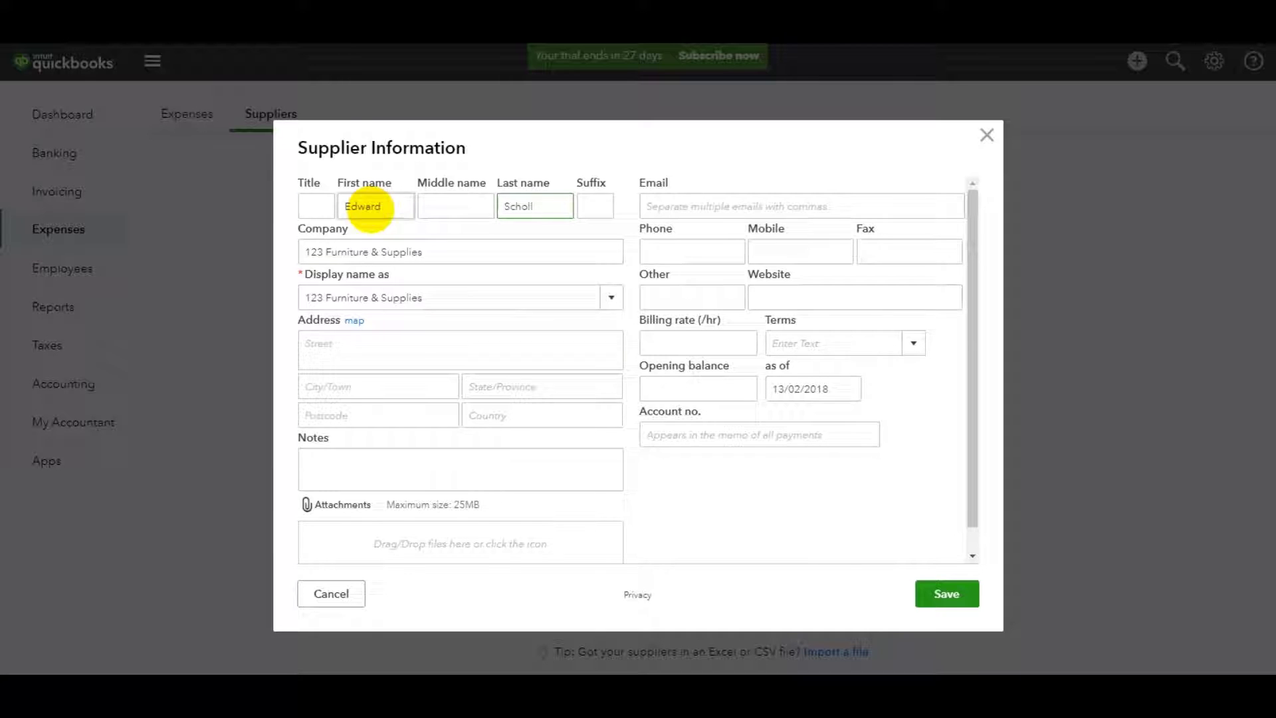
pyautogui.click(408, 343)
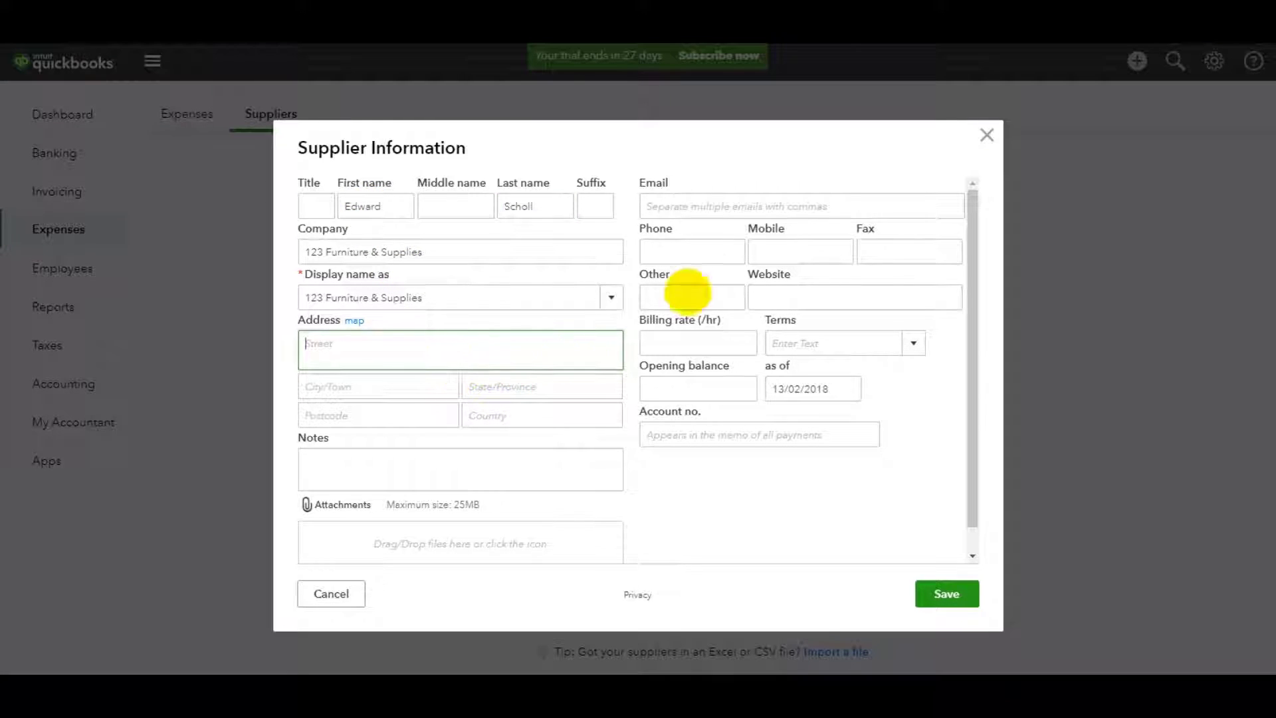
pyautogui.click(726, 208)
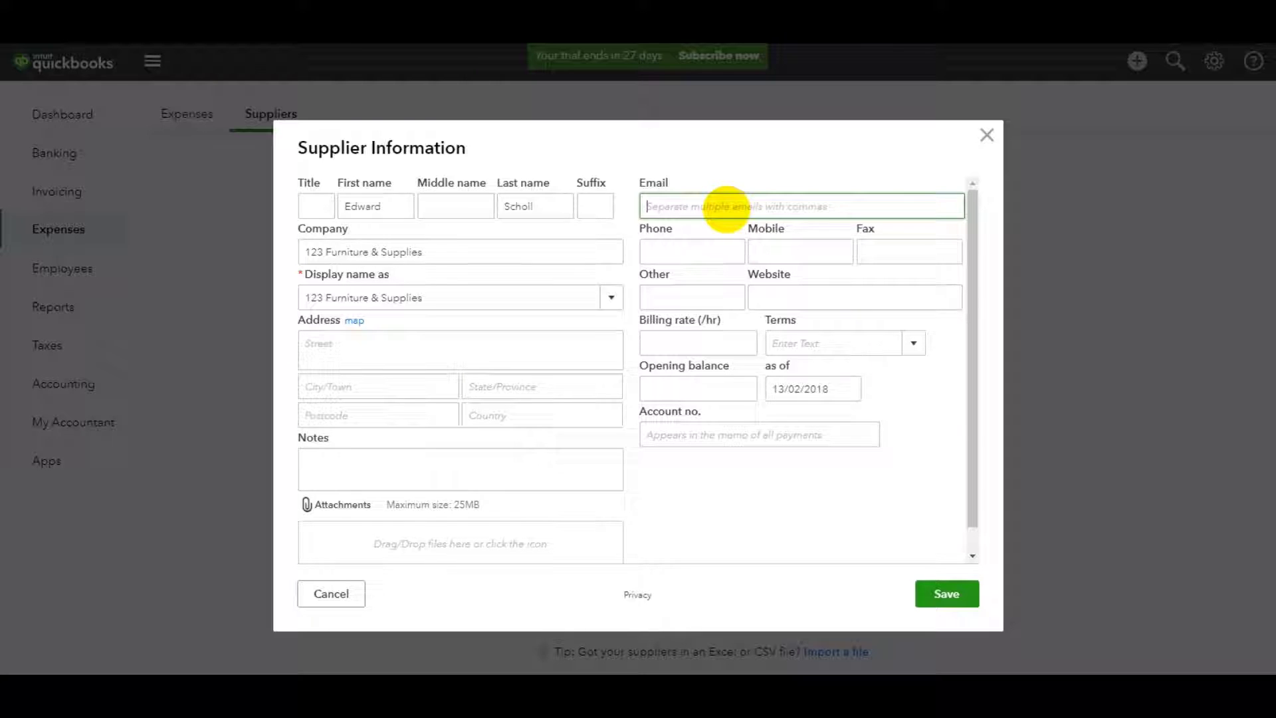
# Step: Enter the supplier's phone and mobile numbers and bring up the Net 15/30/60 terms choices
pyautogui.click(698, 250)
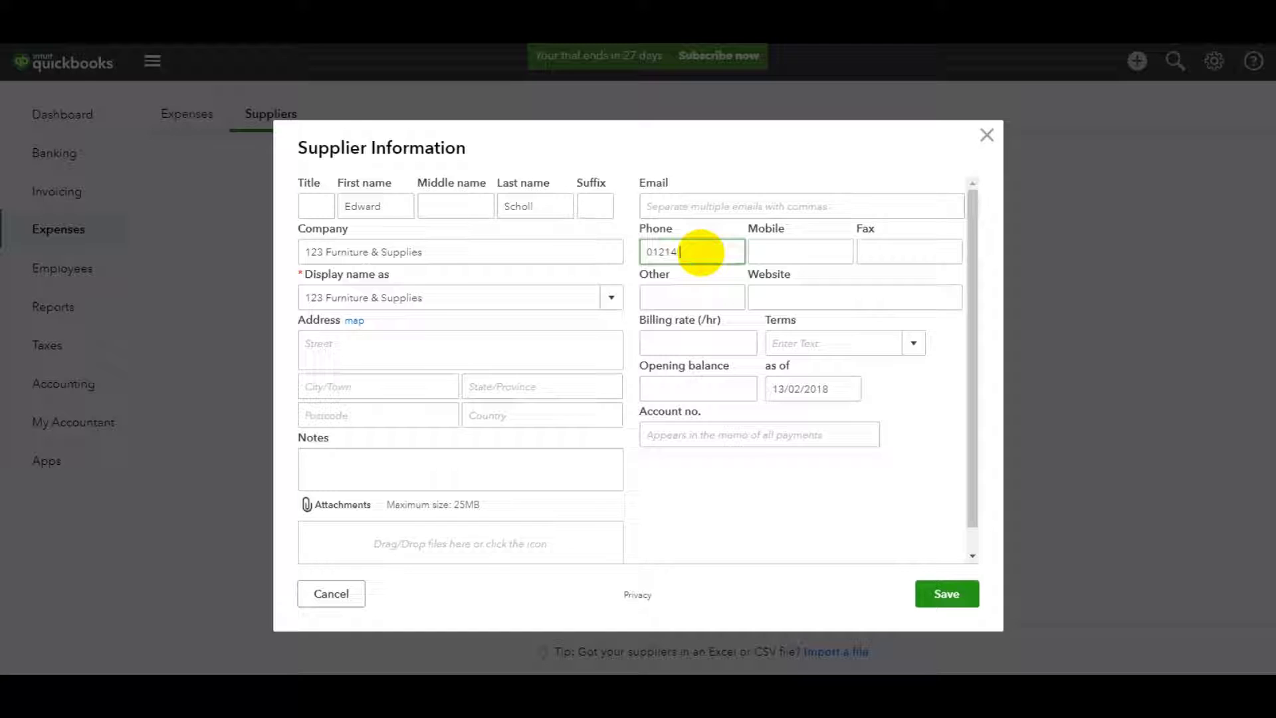
pyautogui.click(791, 251)
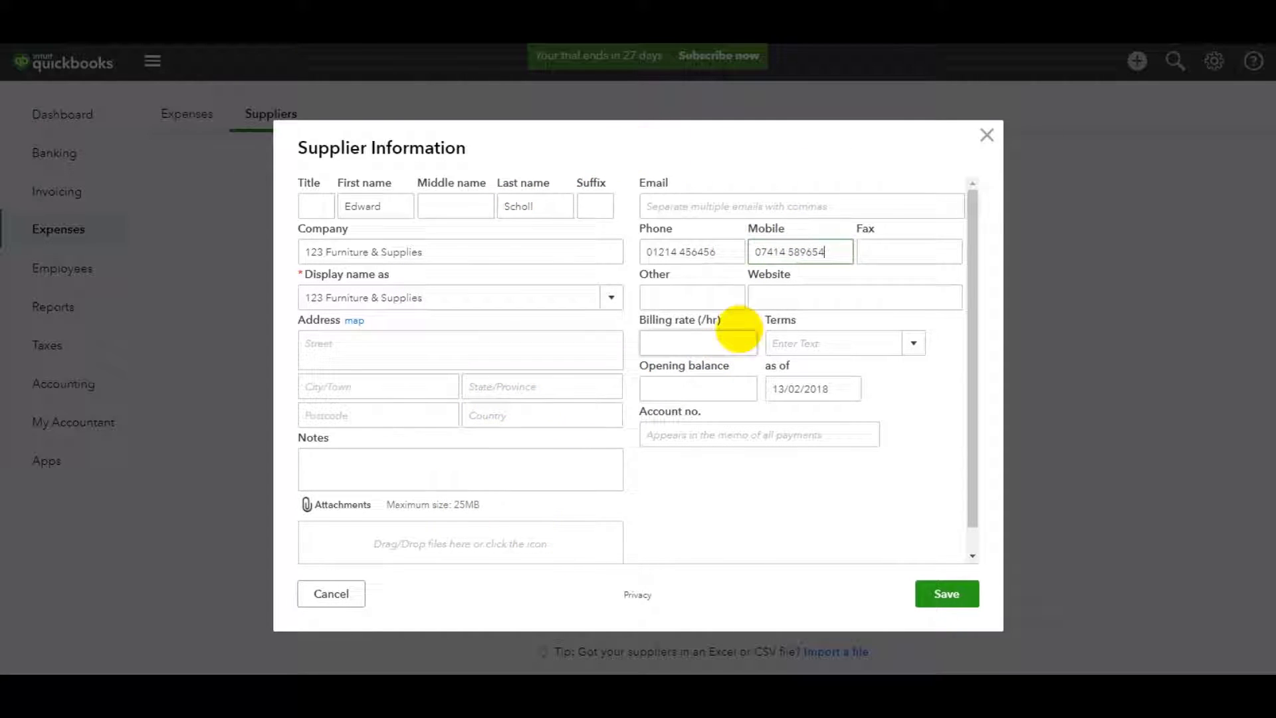
pyautogui.click(773, 296)
pyautogui.click(901, 250)
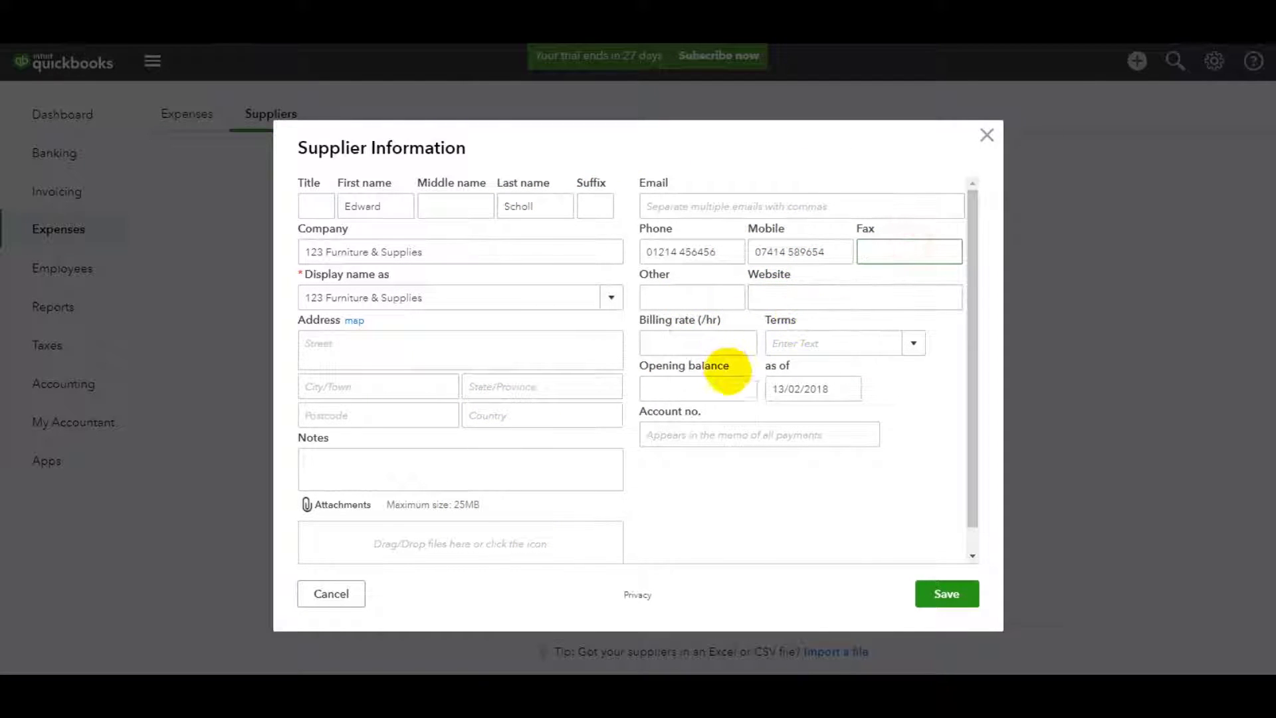
pyautogui.click(918, 345)
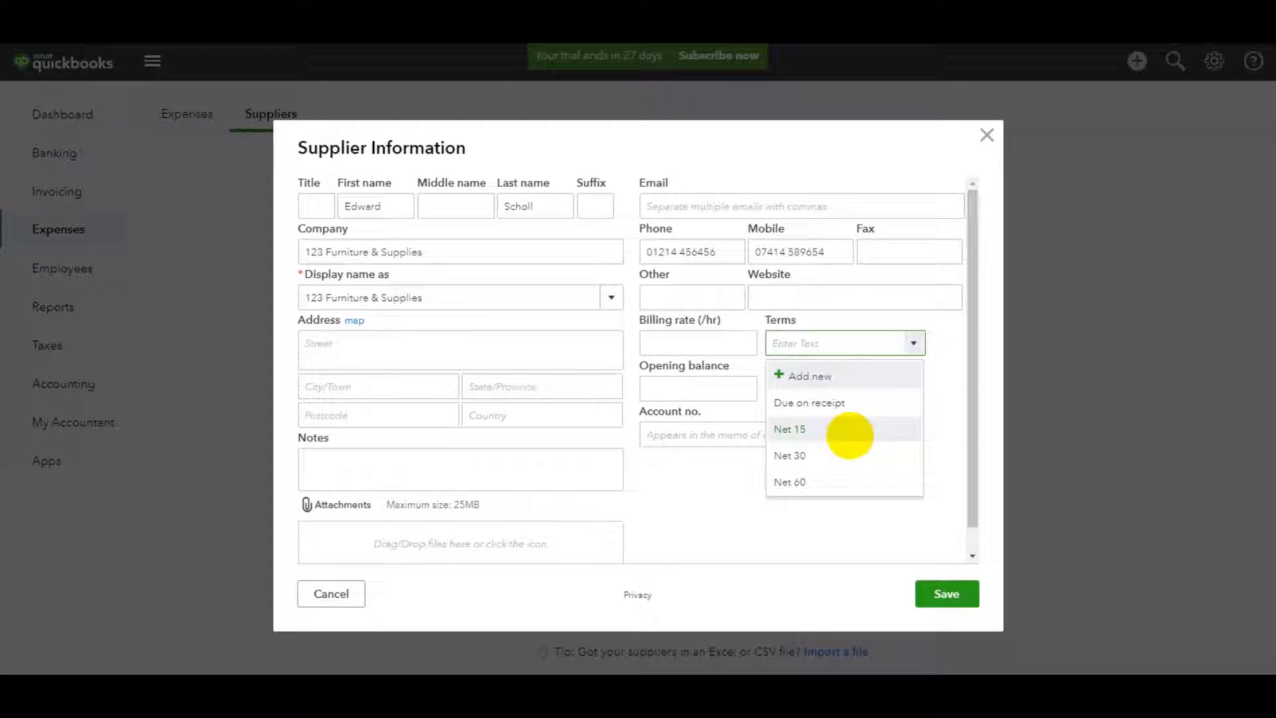
# Step: Choose Net 30 payment terms, then click into Notes and scroll to review the supplier form
pyautogui.click(840, 460)
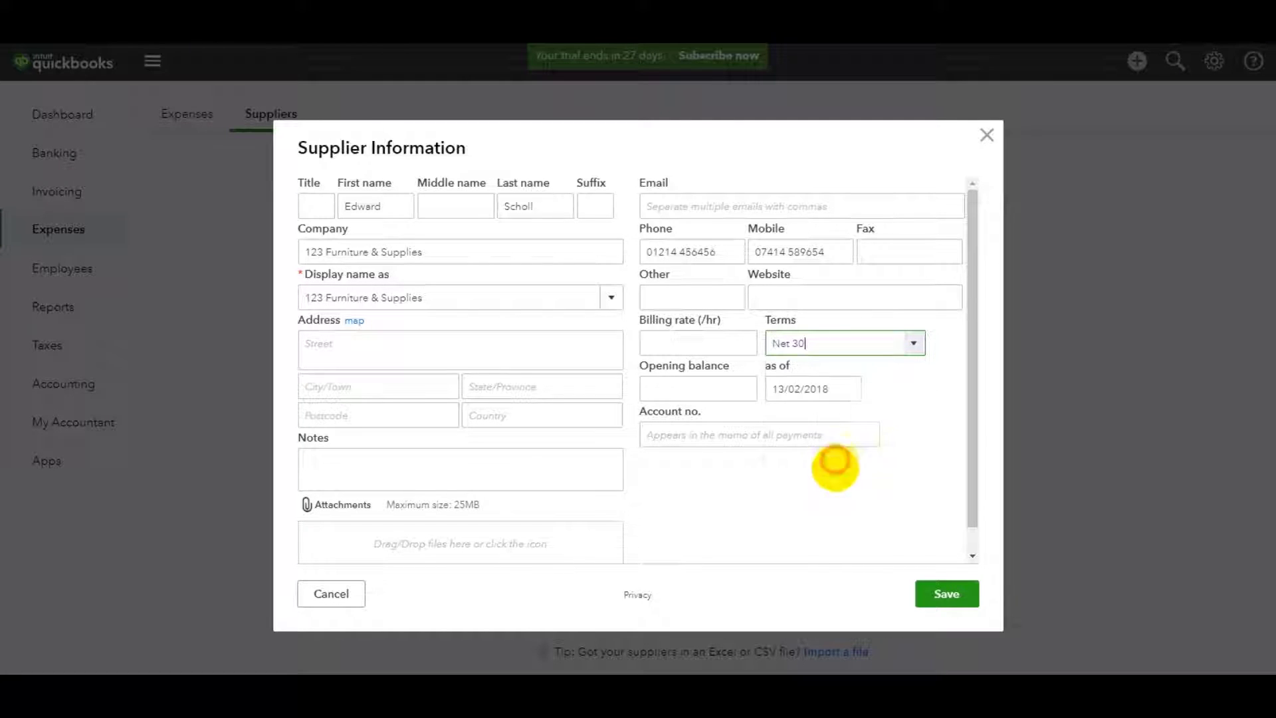
pyautogui.click(756, 512)
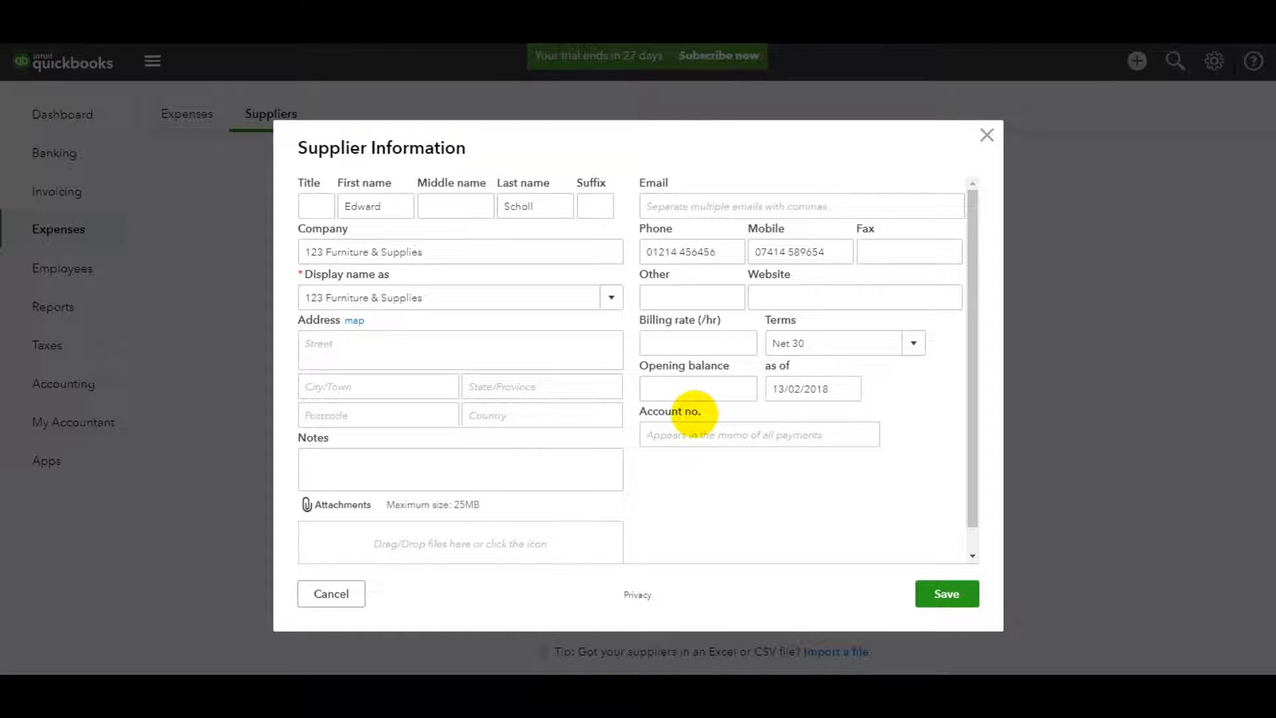
pyautogui.scroll(-1, 689, 516)
pyautogui.click(454, 444)
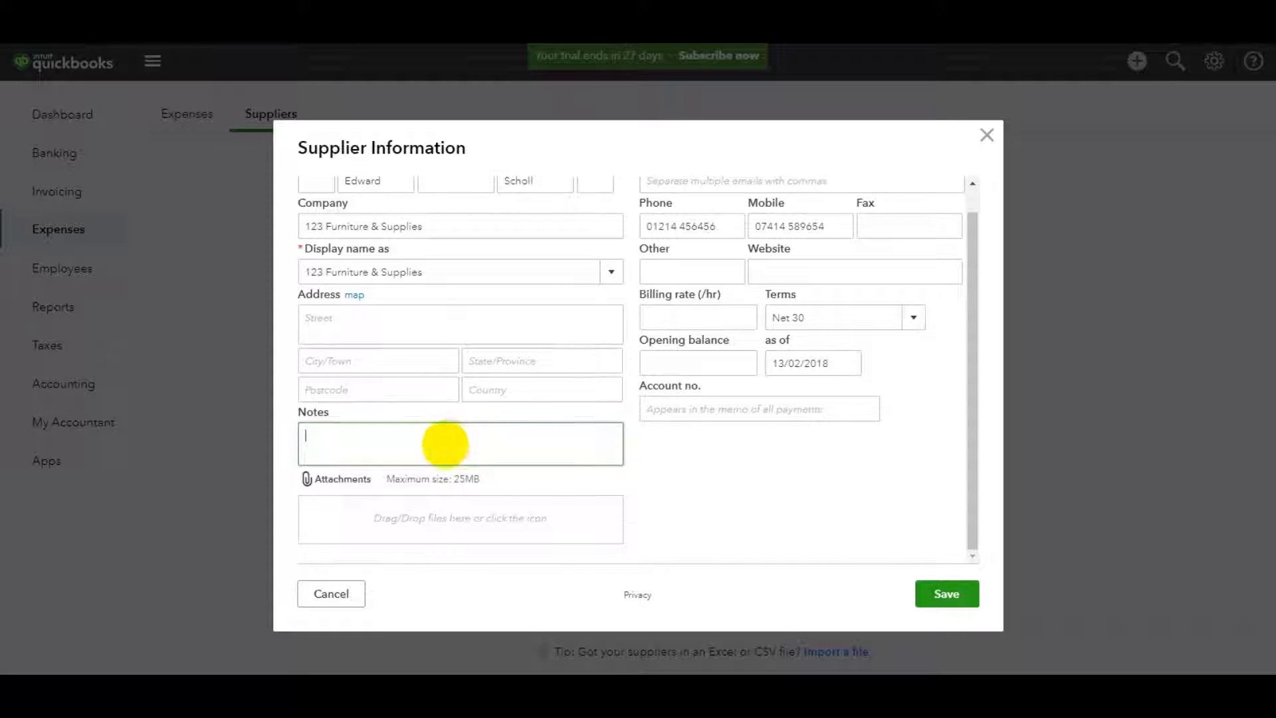
pyautogui.scroll(1, 457, 442)
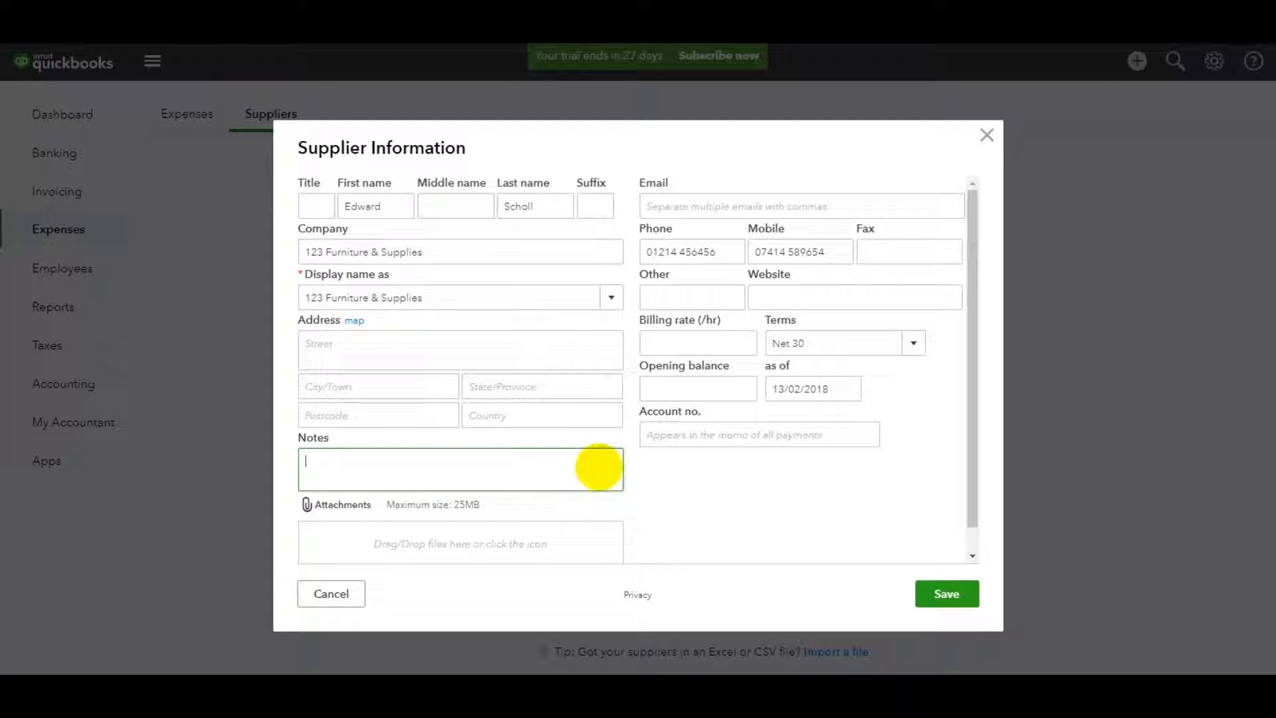
pyautogui.scroll(-1, 463, 479)
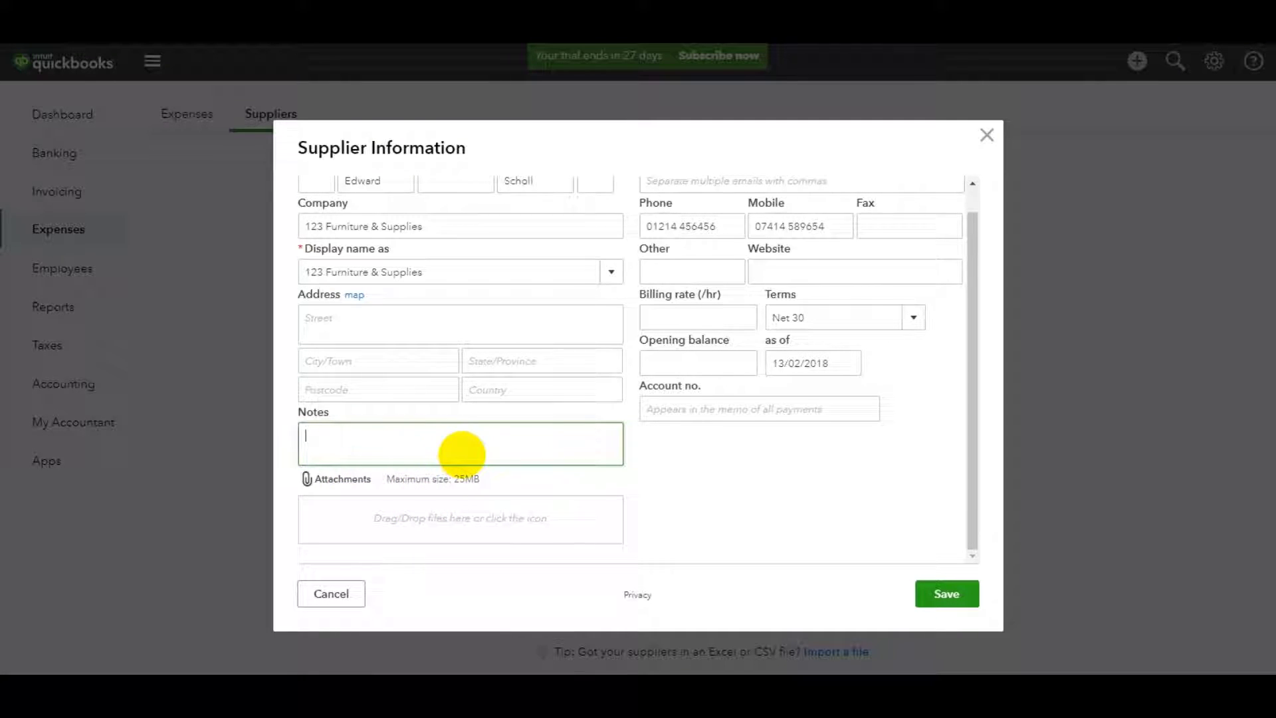
pyautogui.scroll(1, 461, 449)
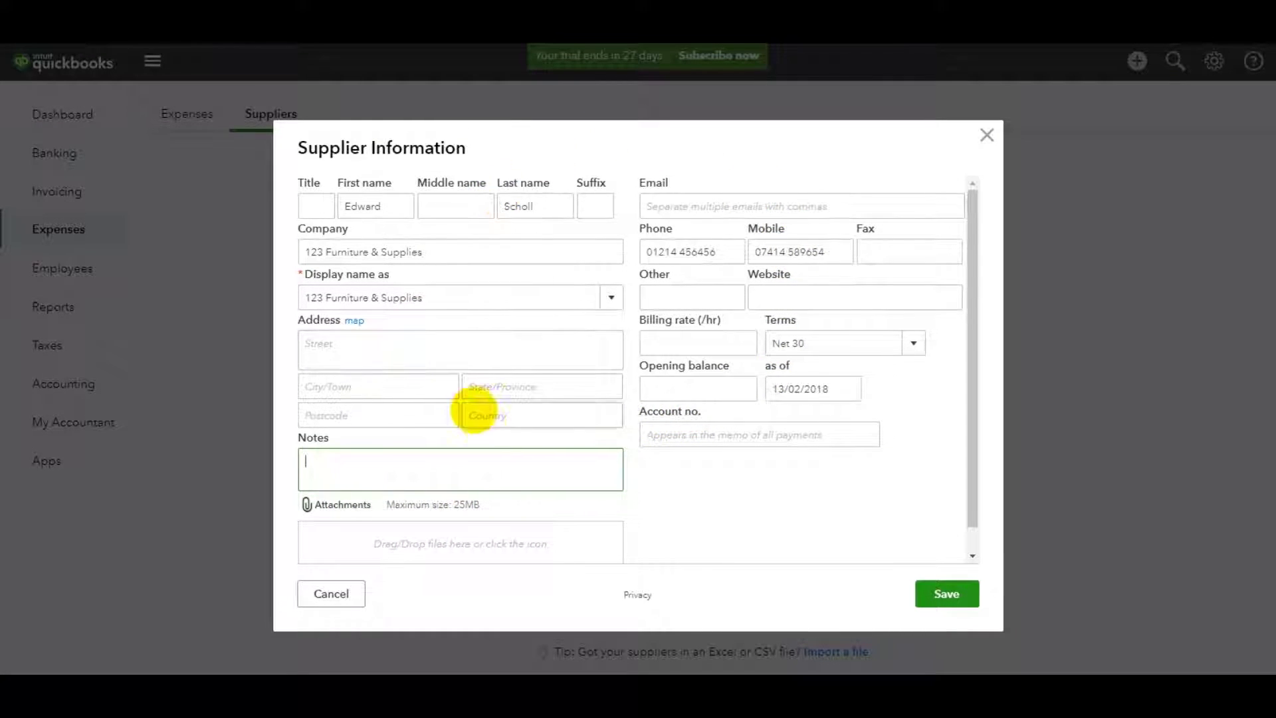
pyautogui.scroll(-1, 470, 407)
pyautogui.scroll(1, 476, 456)
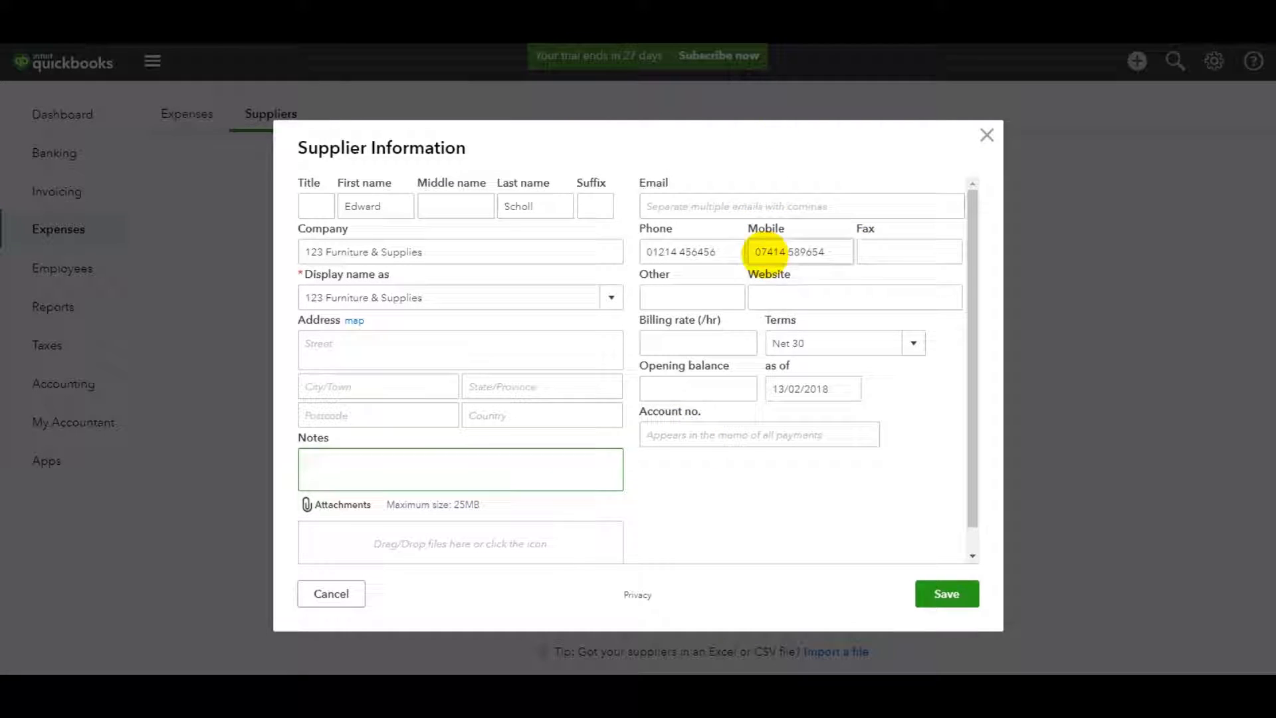
# Step: Save 123 Furniture & Supplies and return to the Suppliers list showing its £0.00 open balance
pyautogui.click(938, 589)
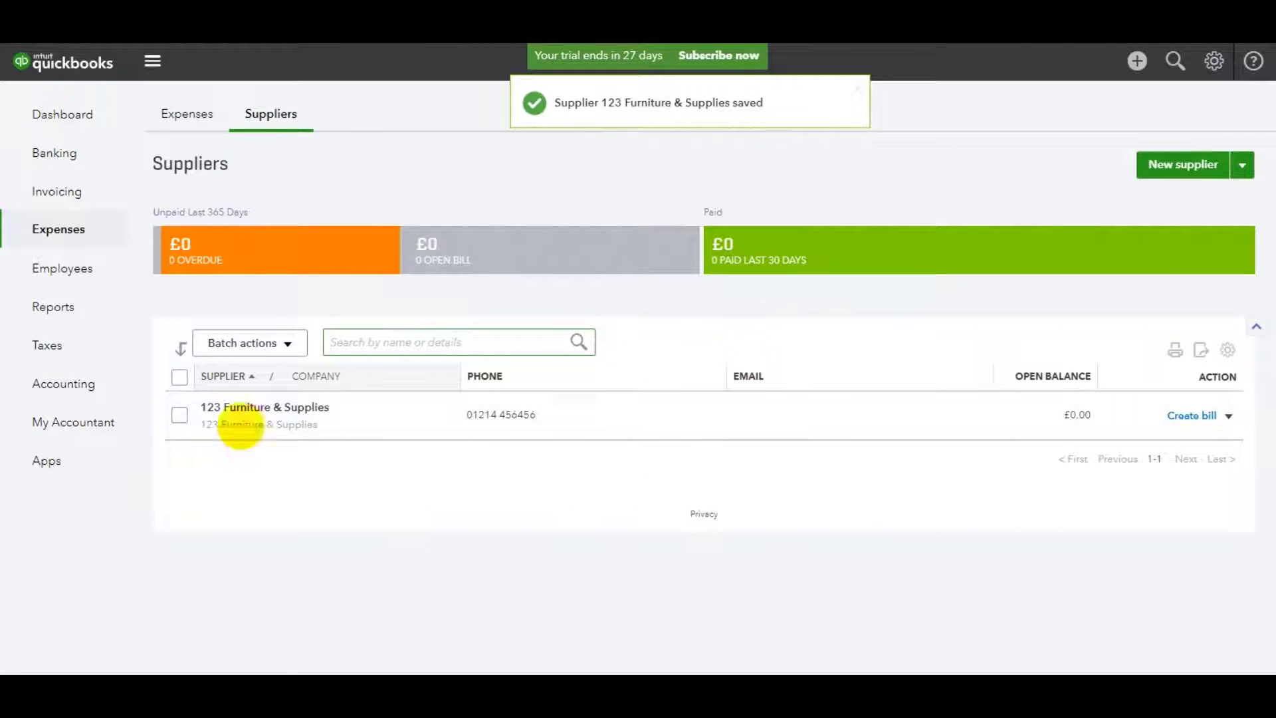
pyautogui.click(47, 192)
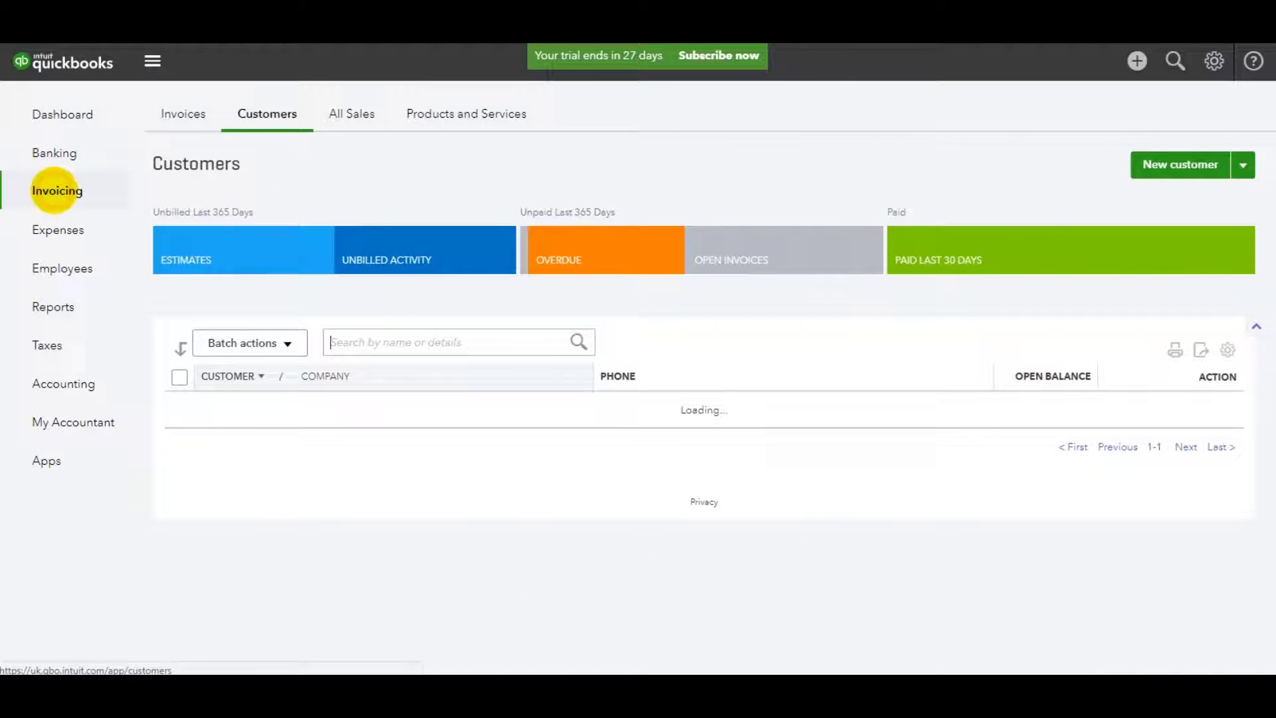
pyautogui.click(573, 342)
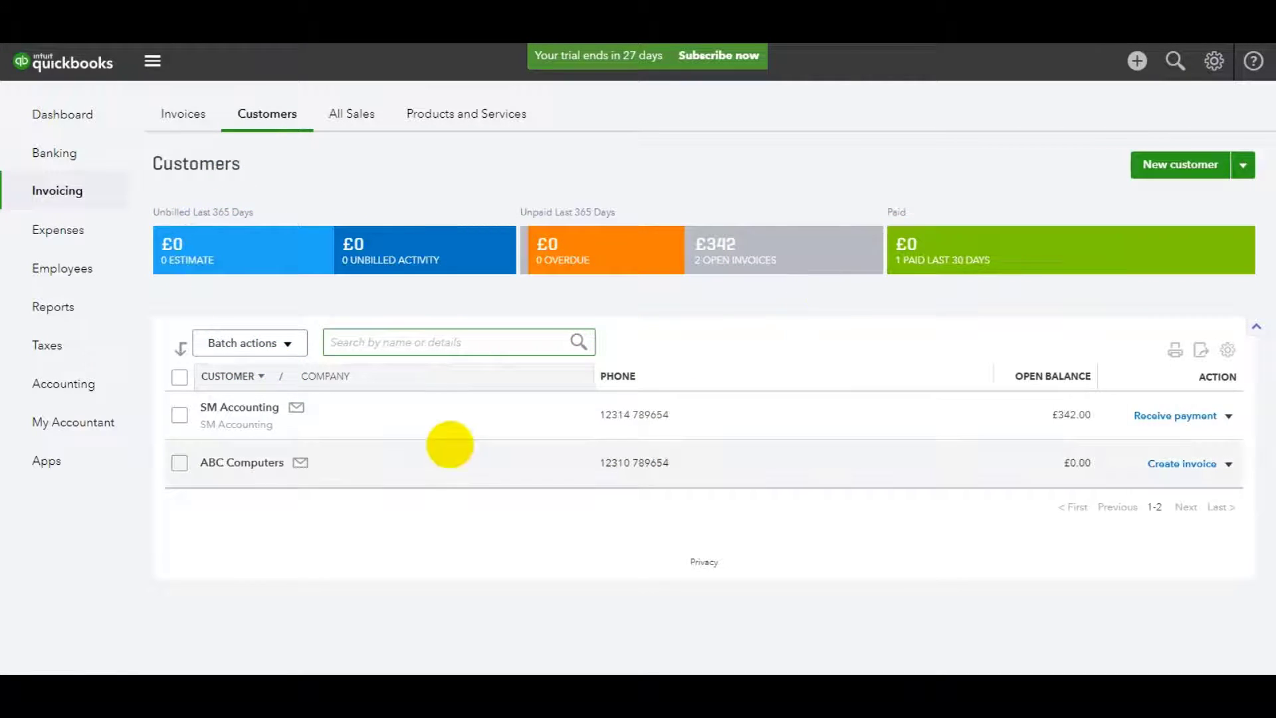
pyautogui.click(89, 233)
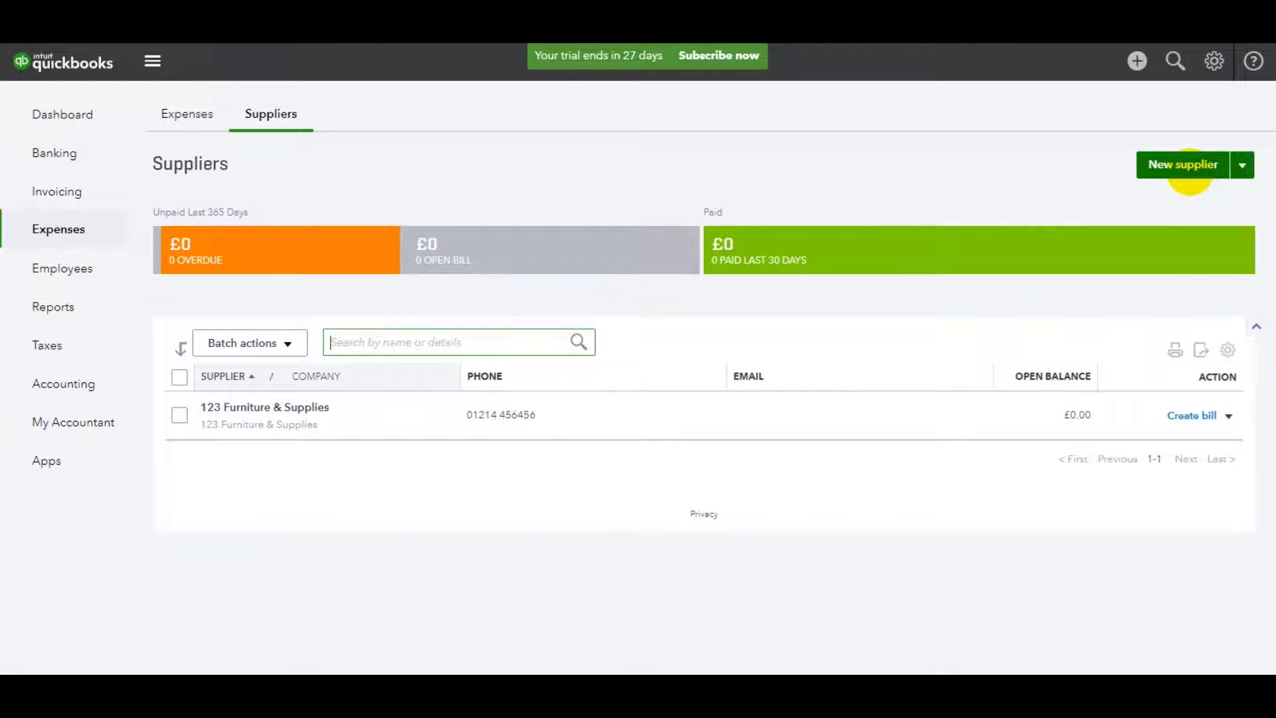
# Step: Start a new supplier record, entering a display name and 'johij' as the company name
pyautogui.click(1190, 172)
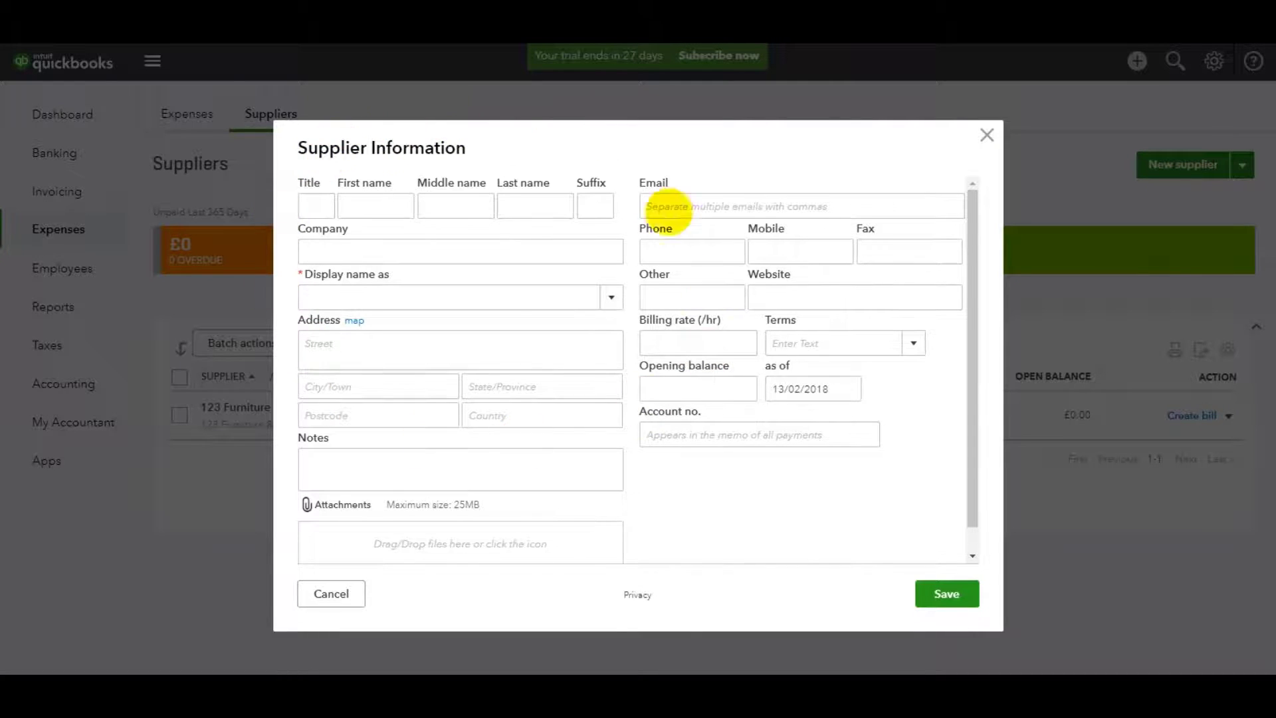
pyautogui.click(338, 299)
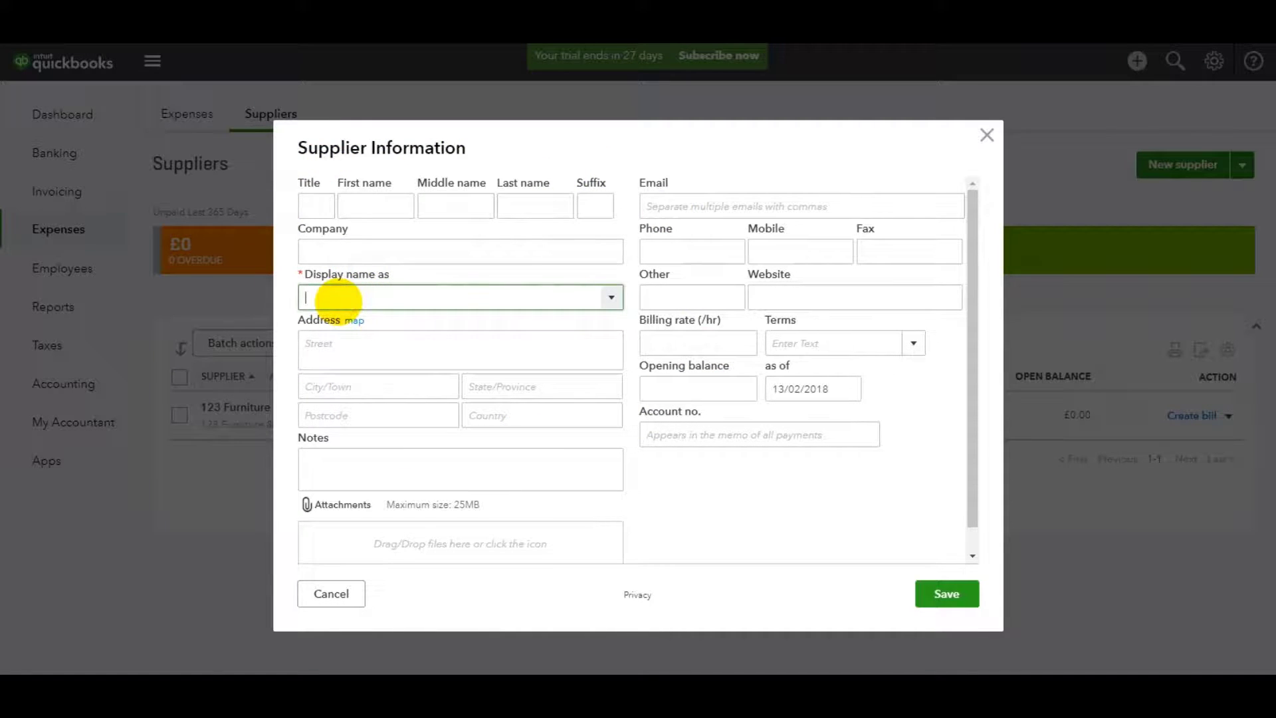
pyautogui.click(378, 246)
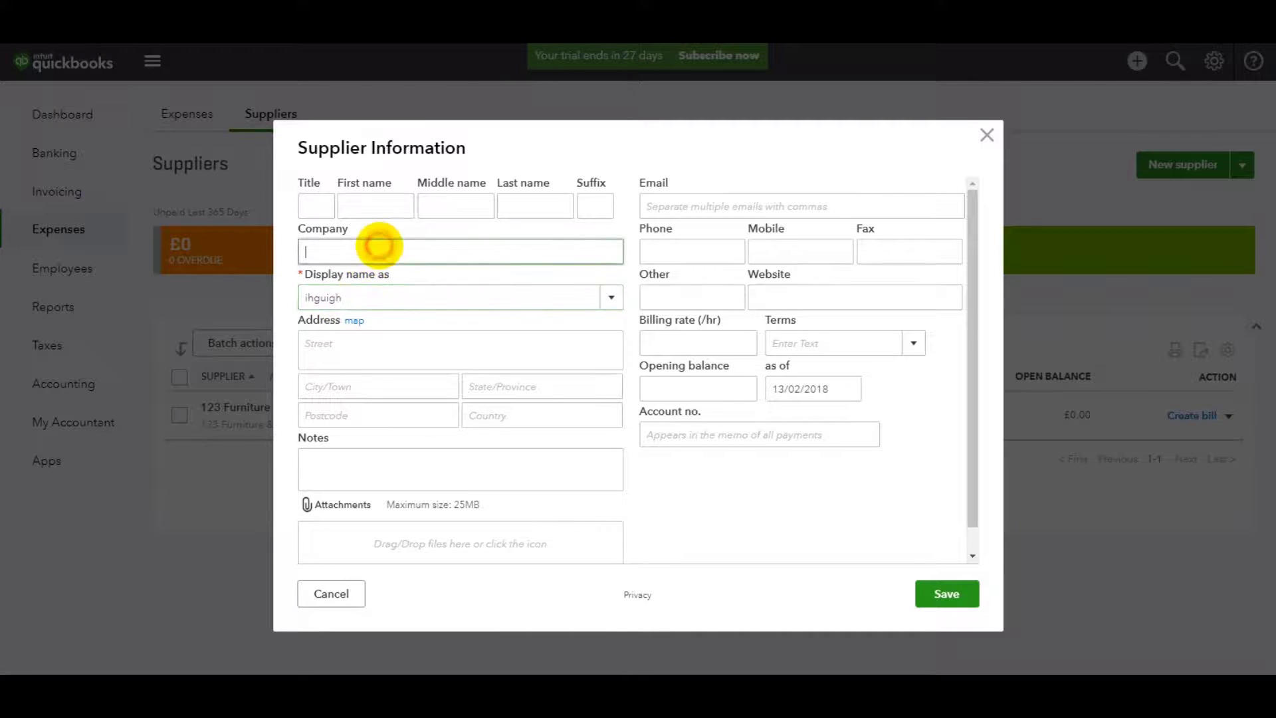
pyautogui.write('johijbh')
# Step: Replace the company name with the copied display name 'ihguigh' and save the supplier
pyautogui.rightClick(336, 300)
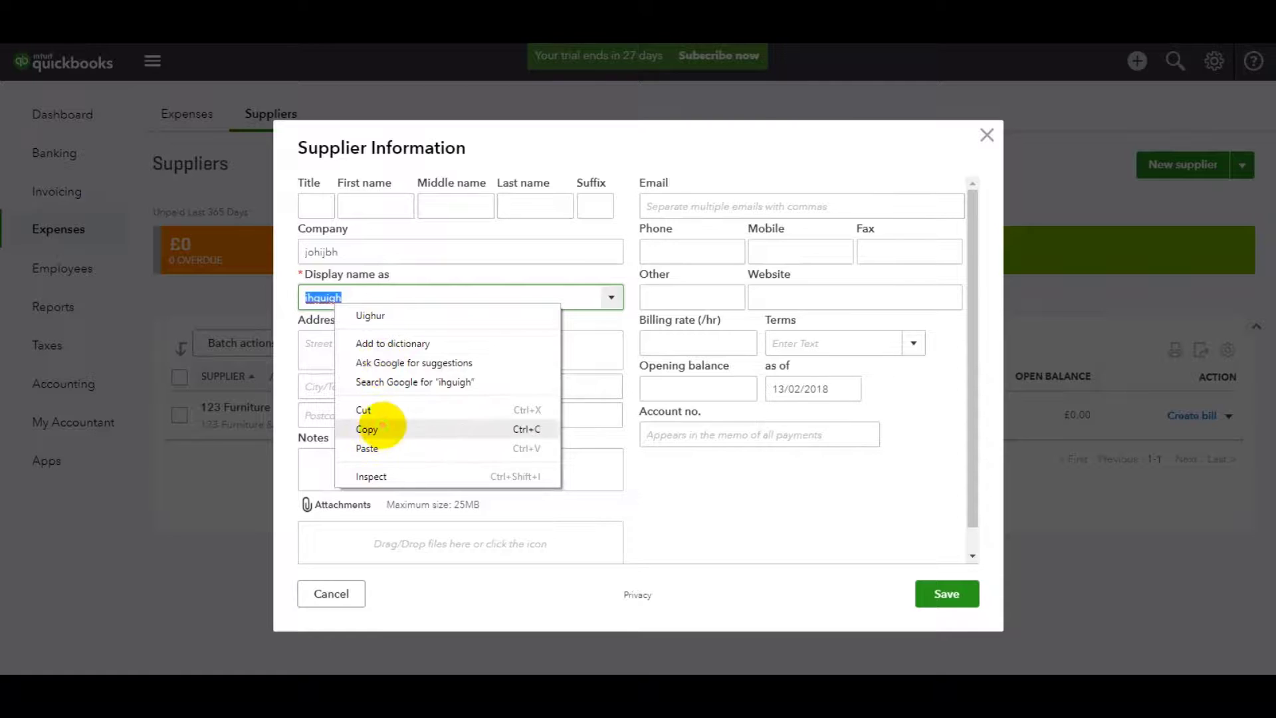
pyautogui.click(378, 428)
pyautogui.doubleClick(345, 255)
pyautogui.press('BackSpace')
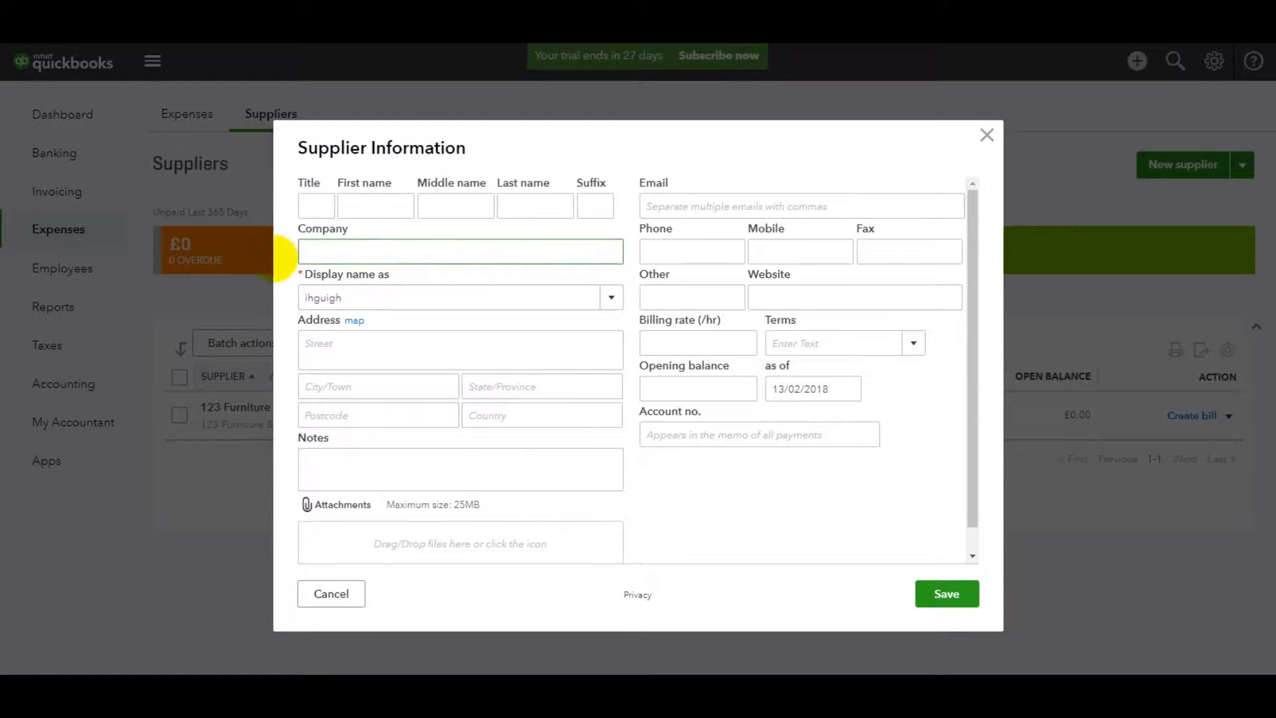
pyautogui.rightClick(346, 251)
pyautogui.click(428, 350)
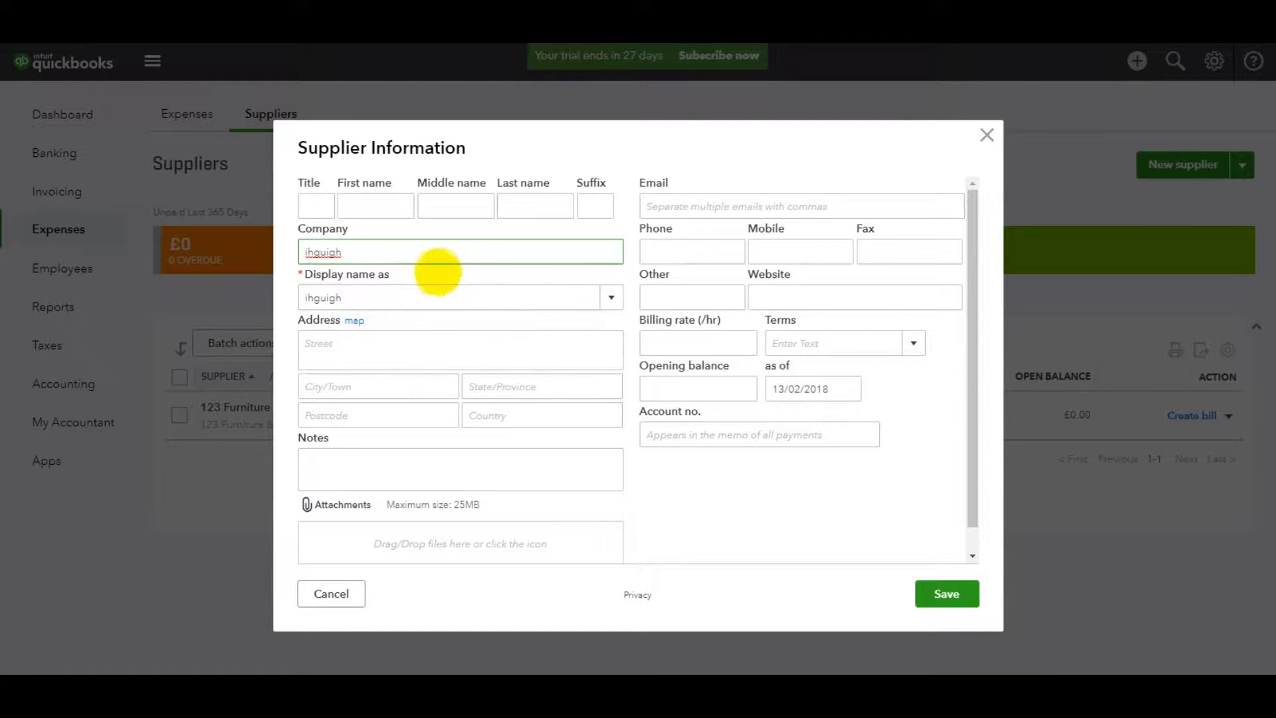
pyautogui.click(943, 589)
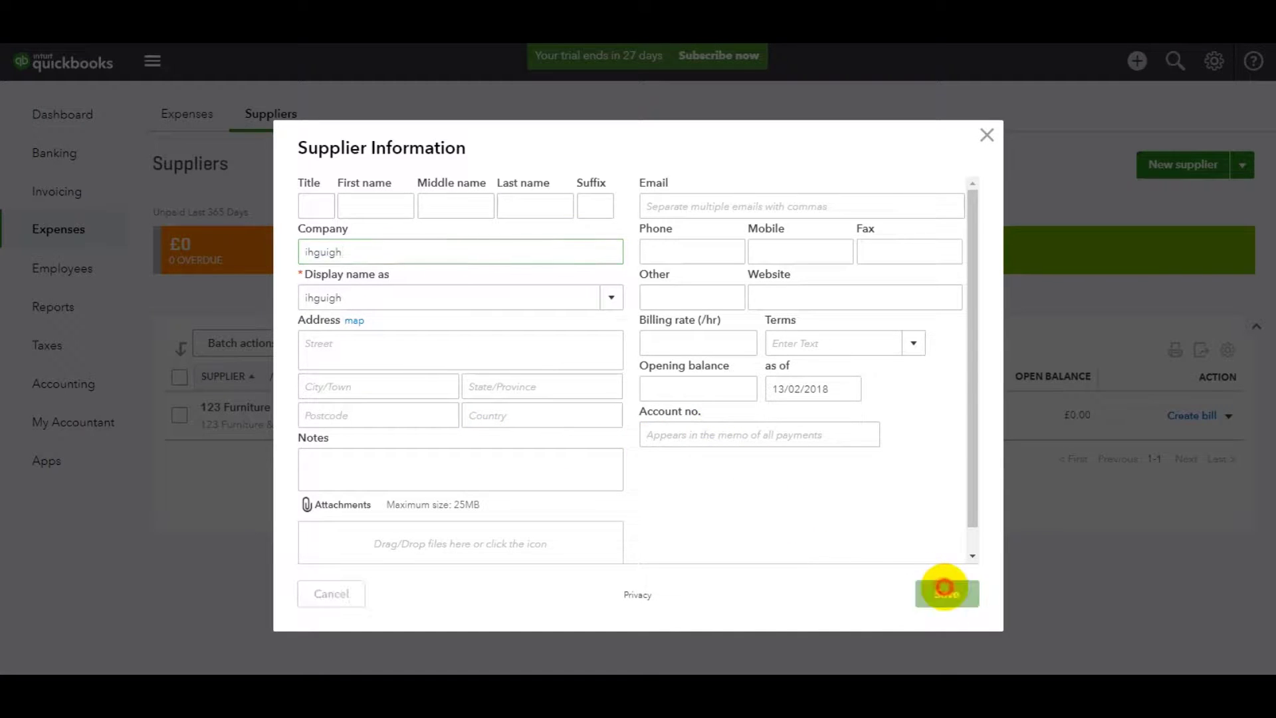